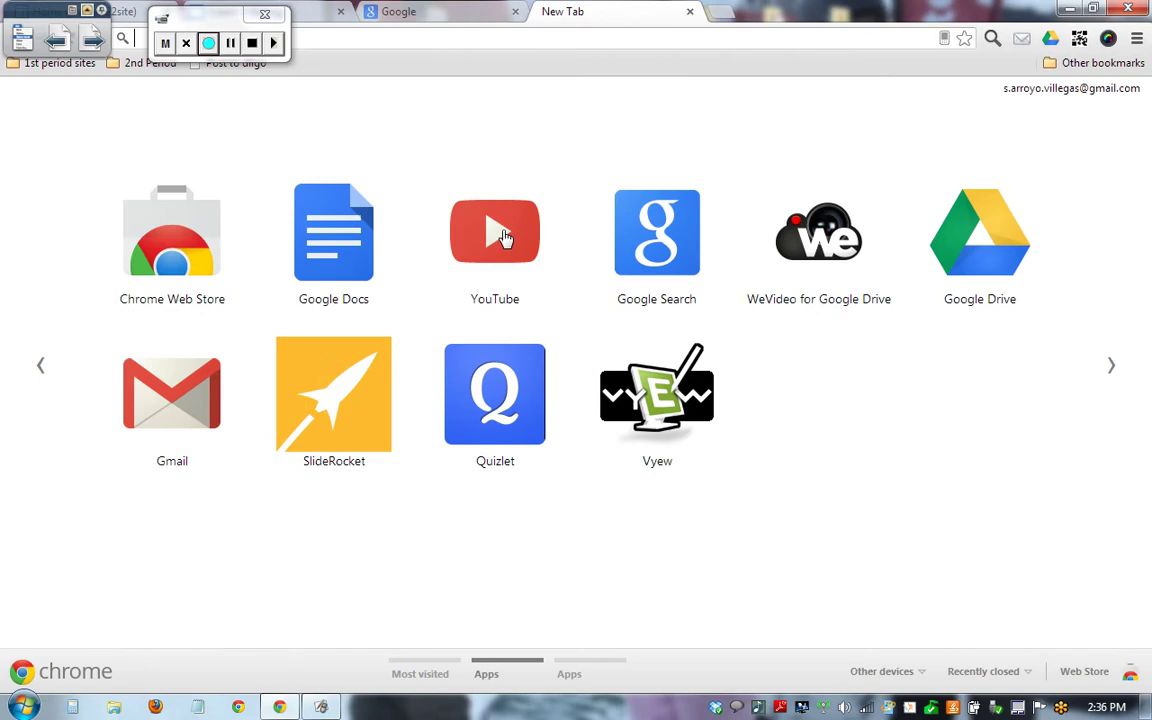
Search YouTube for 'Bill Nye science guy'.
left_click(507, 236)
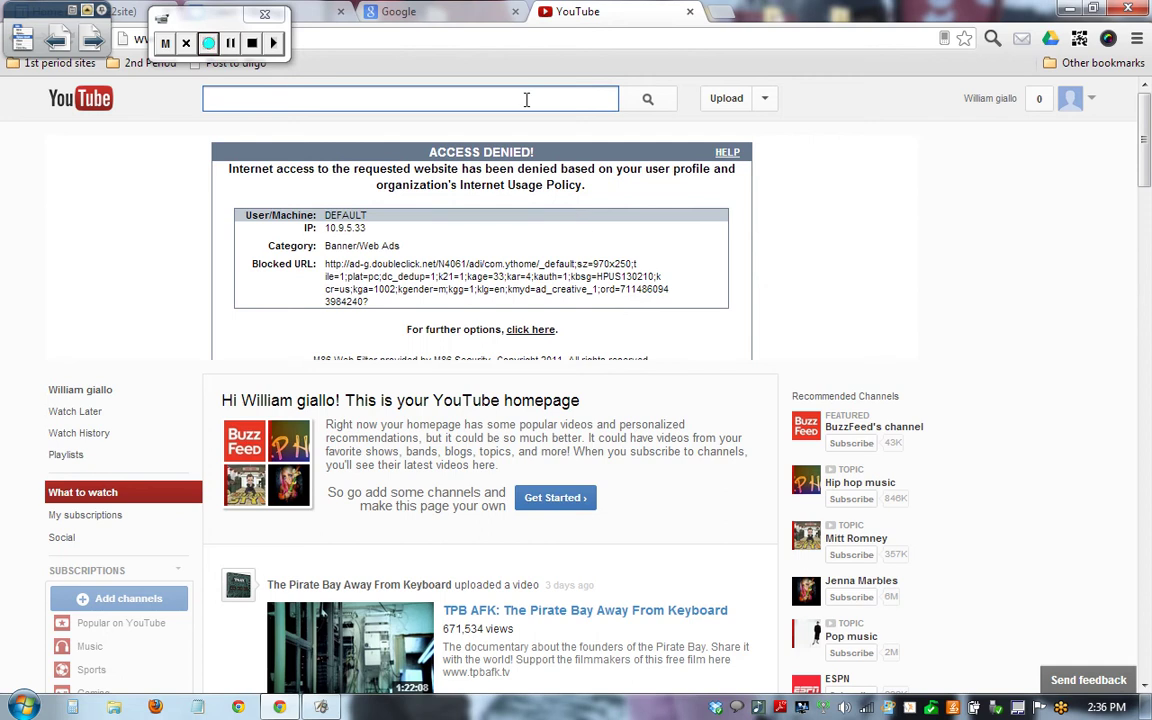
type("Bill Nye science guy")
key("Return")
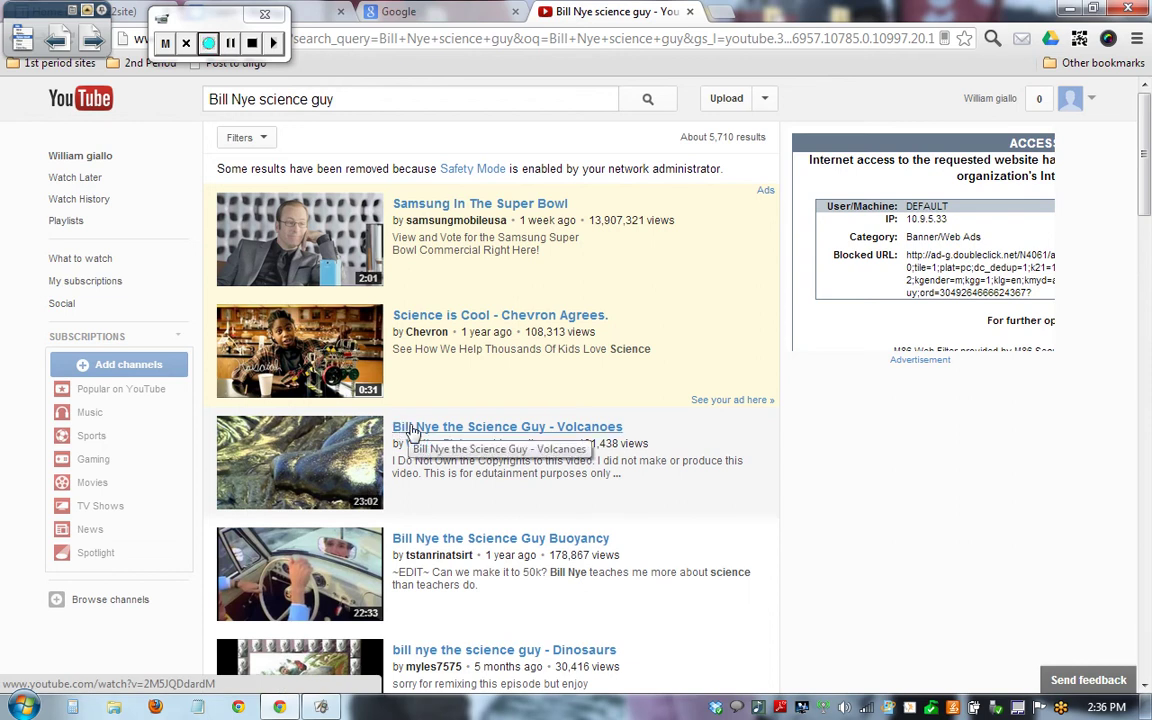
Open the 'Bill Nye the Science Guy - Volcanoes' video from the search results.
left_click(410, 430)
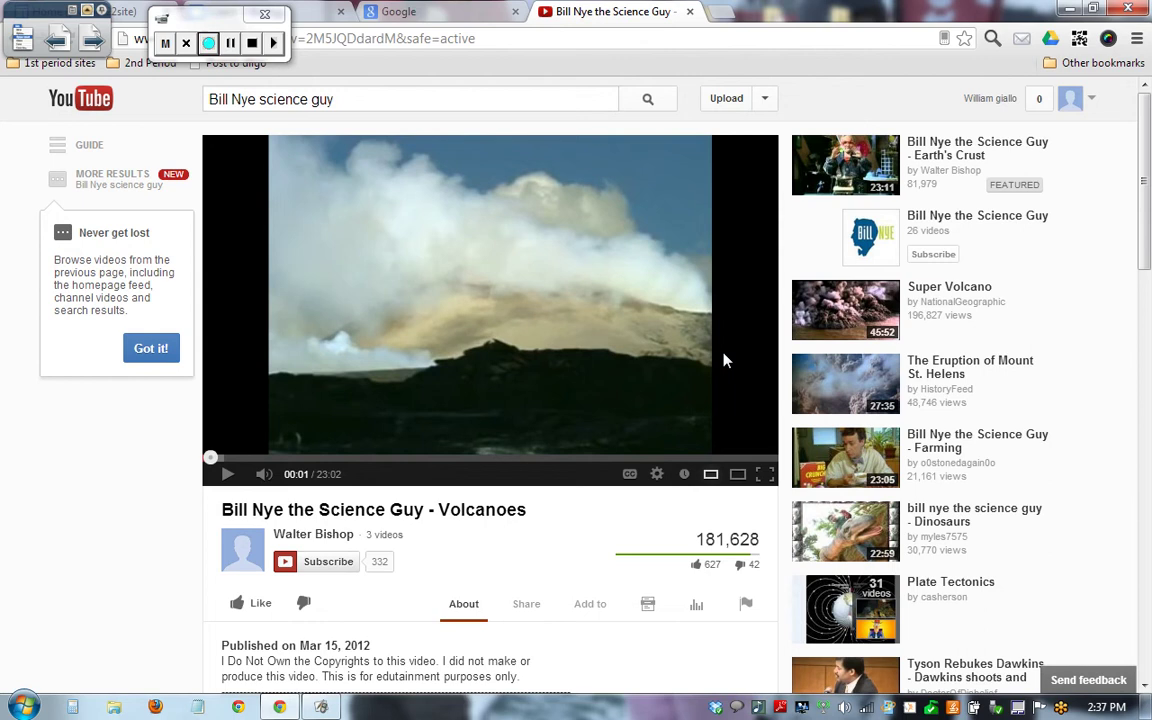
left_click_drag(1147, 140, 1146, 201)
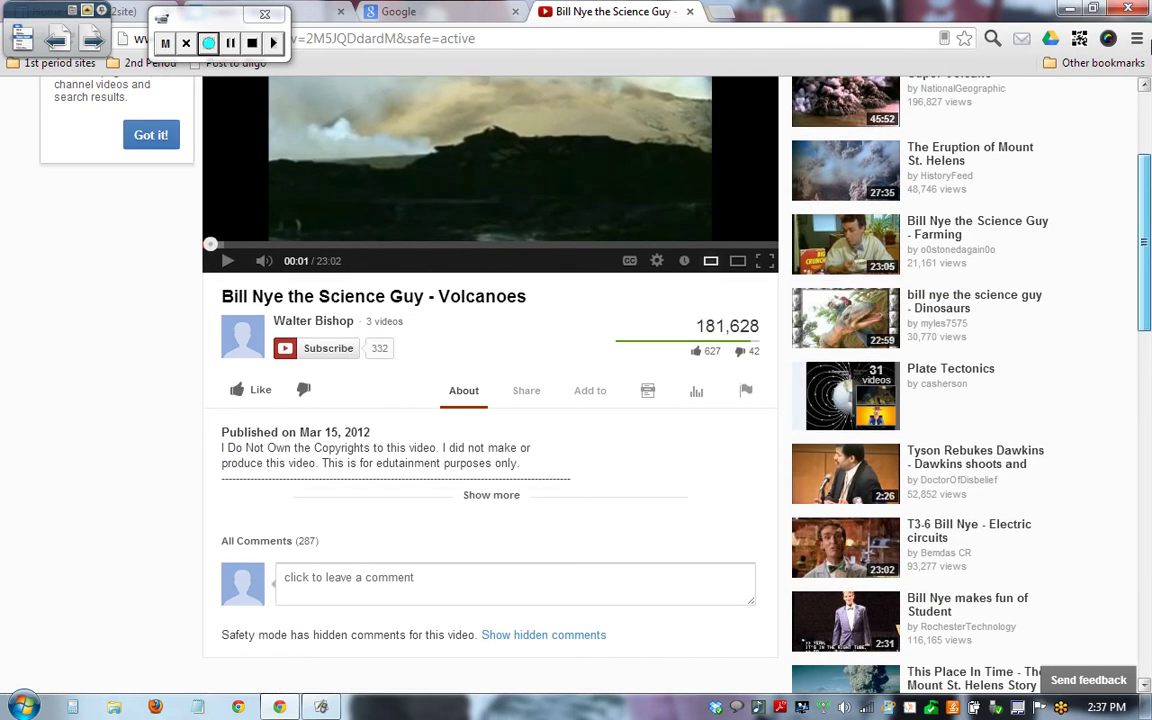
left_click_drag(1150, 48, 1149, 62)
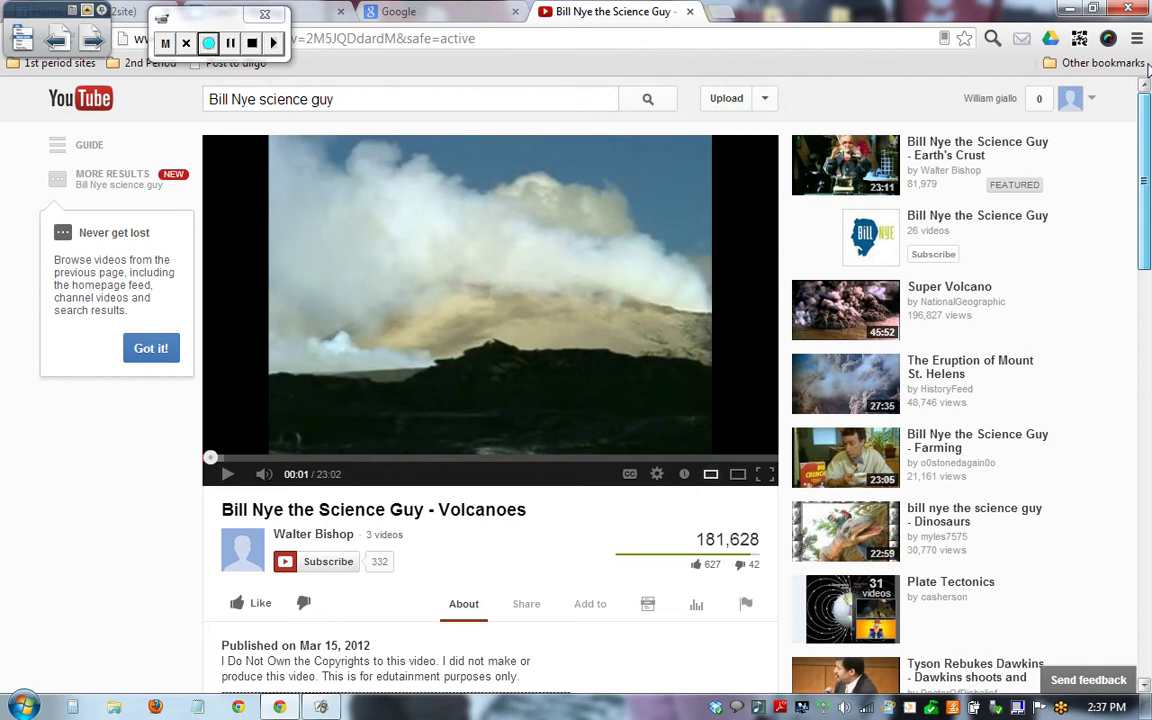
scroll(748, 363, "down", 3)
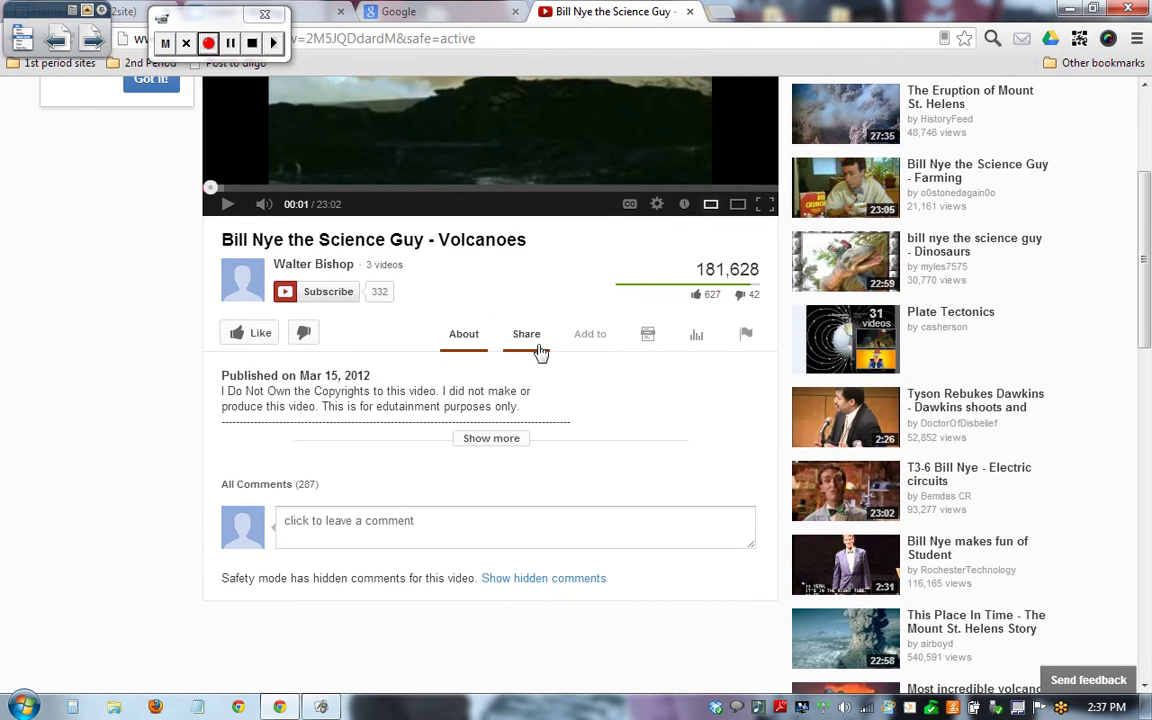
Copy the Volcanoes video's 420 × 315 iframe embed code from Share > Embed.
left_click(540, 352)
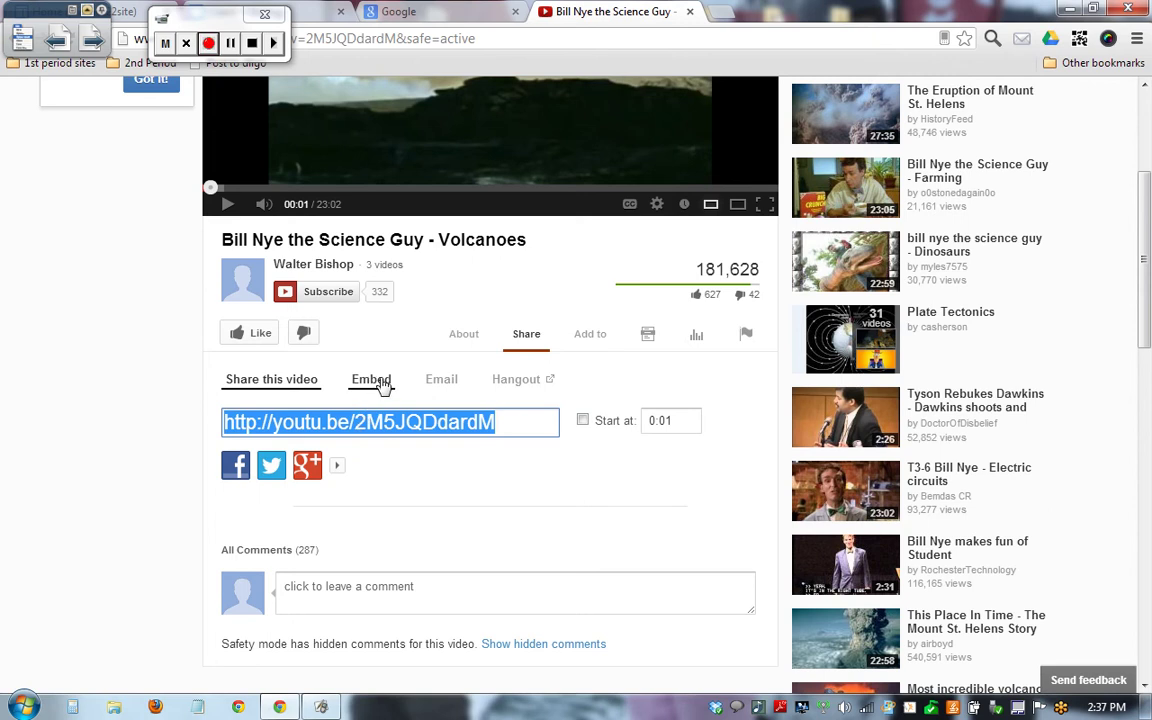
left_click(372, 380)
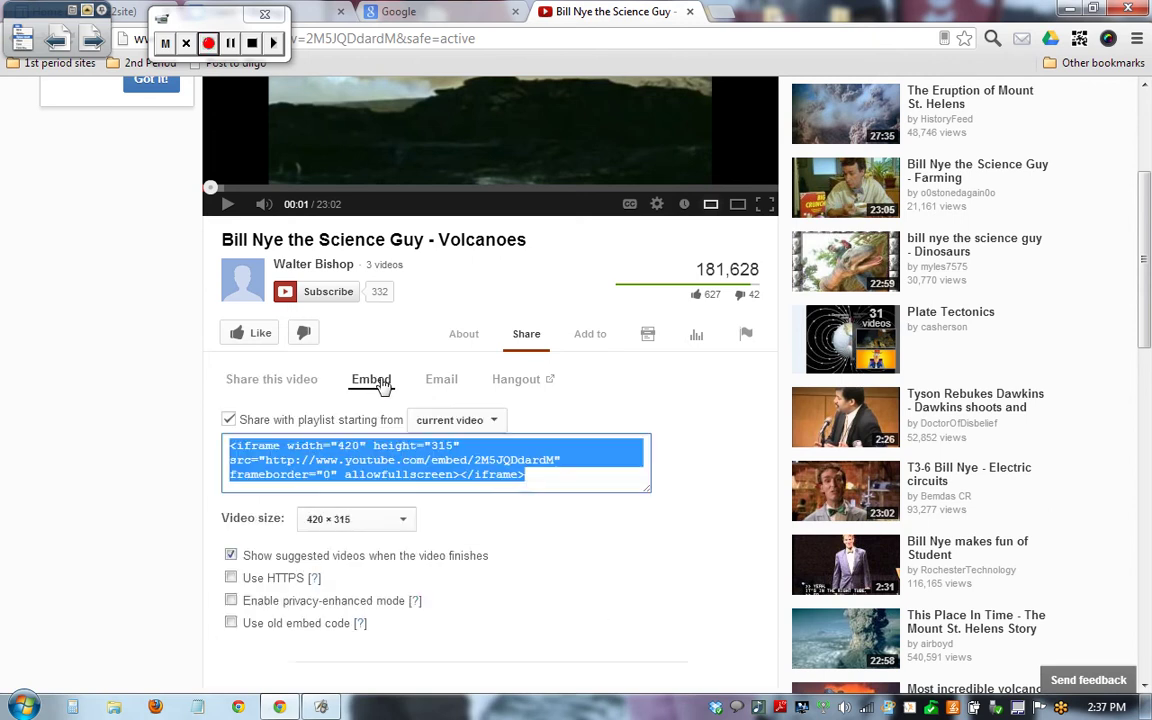
right_click(441, 474)
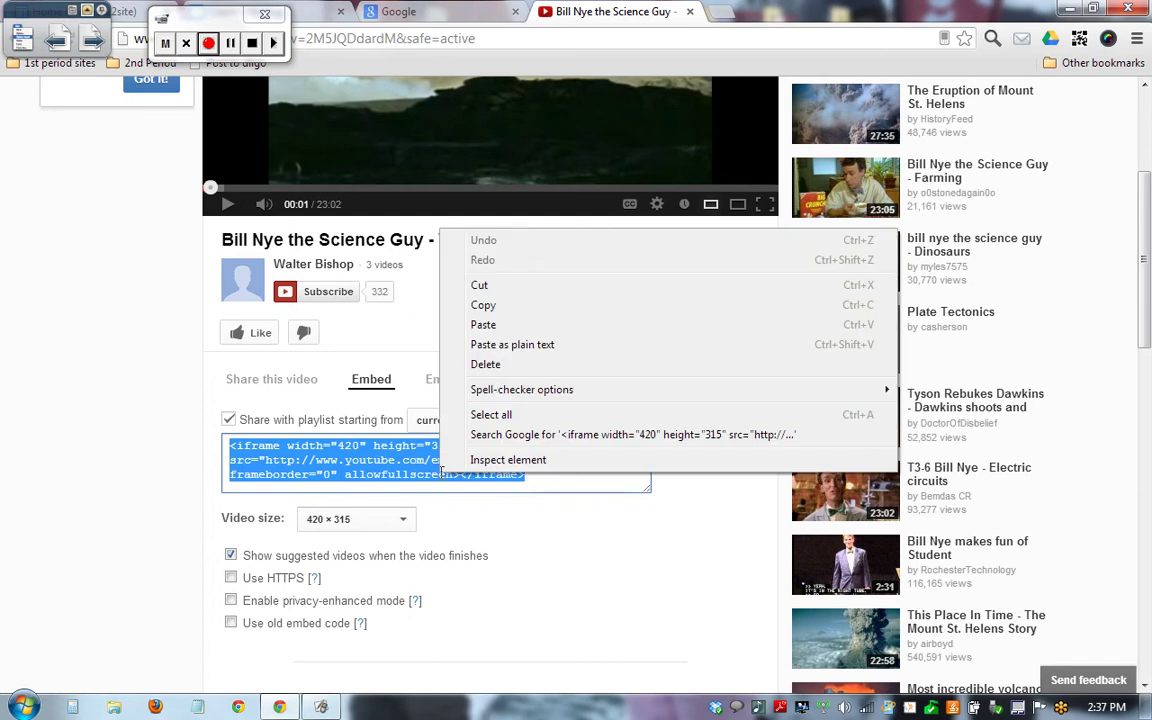
left_click(520, 317)
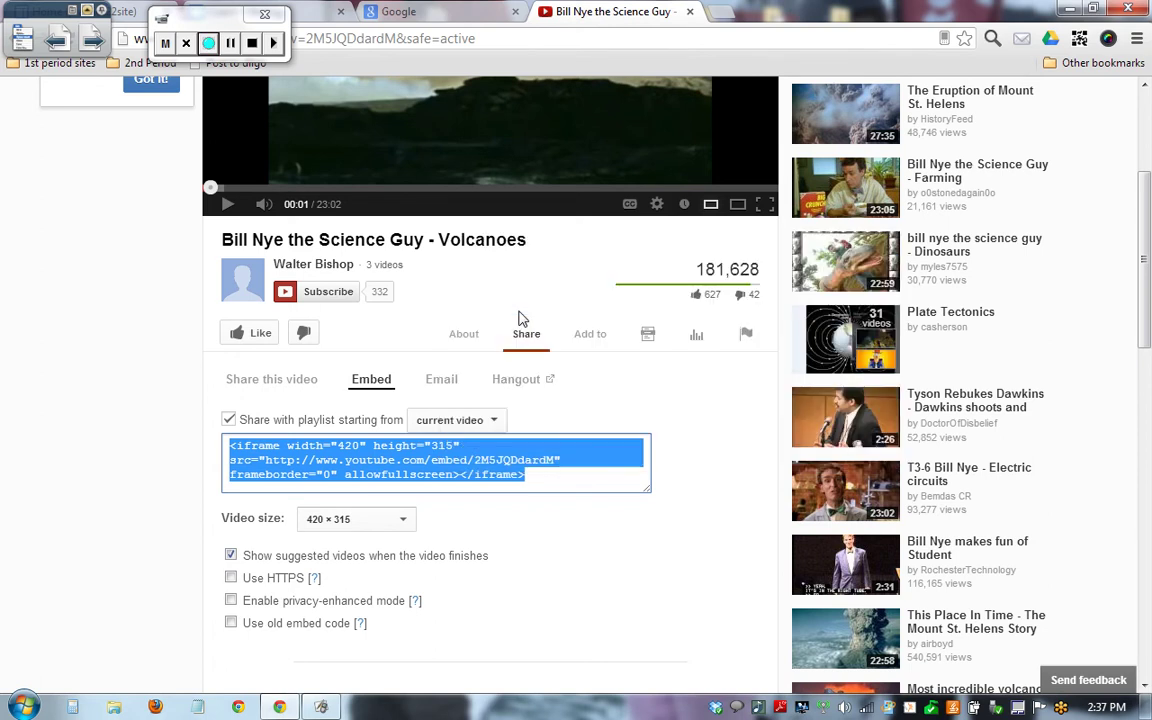
Reselect the full Volcanoes embed code text.
left_click(585, 427)
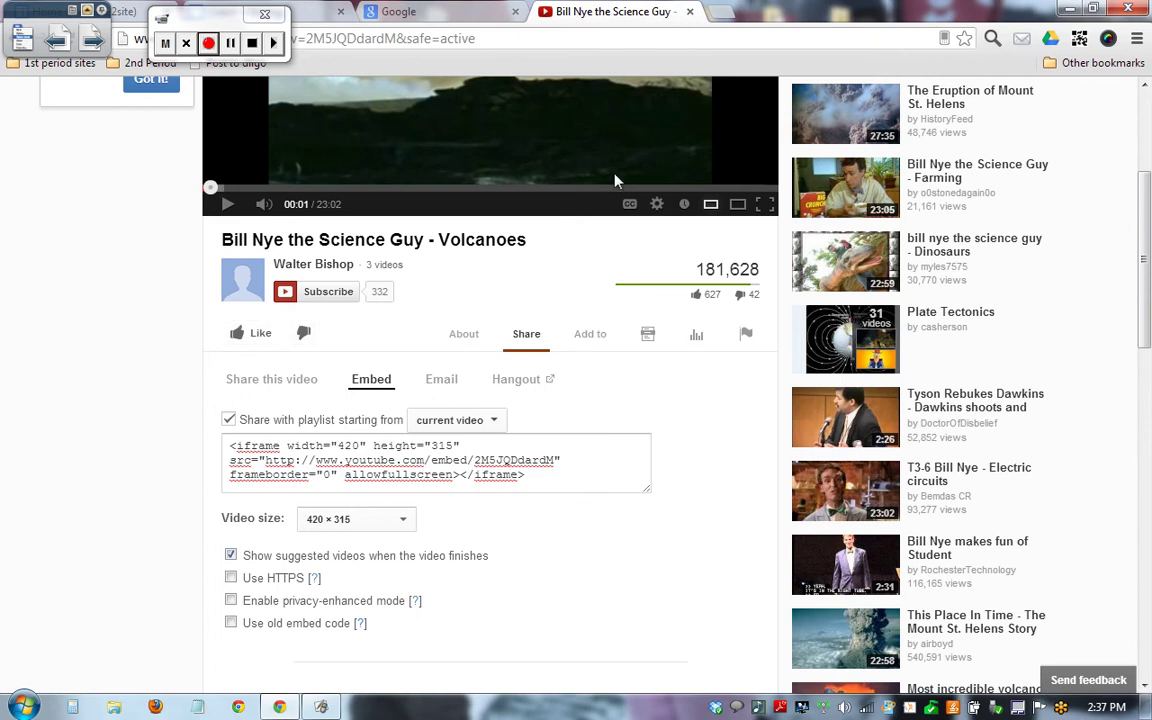
scroll(1030, 240, "up", 3)
scroll(1030, 150, "down", 1)
scroll(1140, 243, "down", 3)
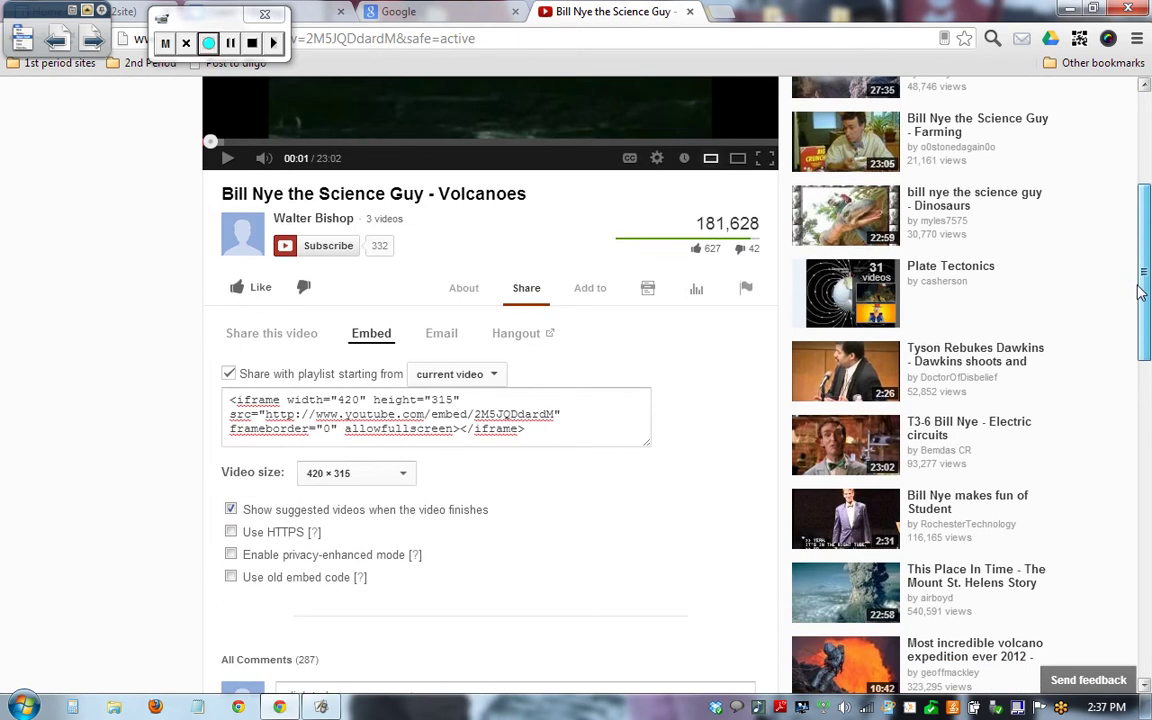
left_click(534, 439)
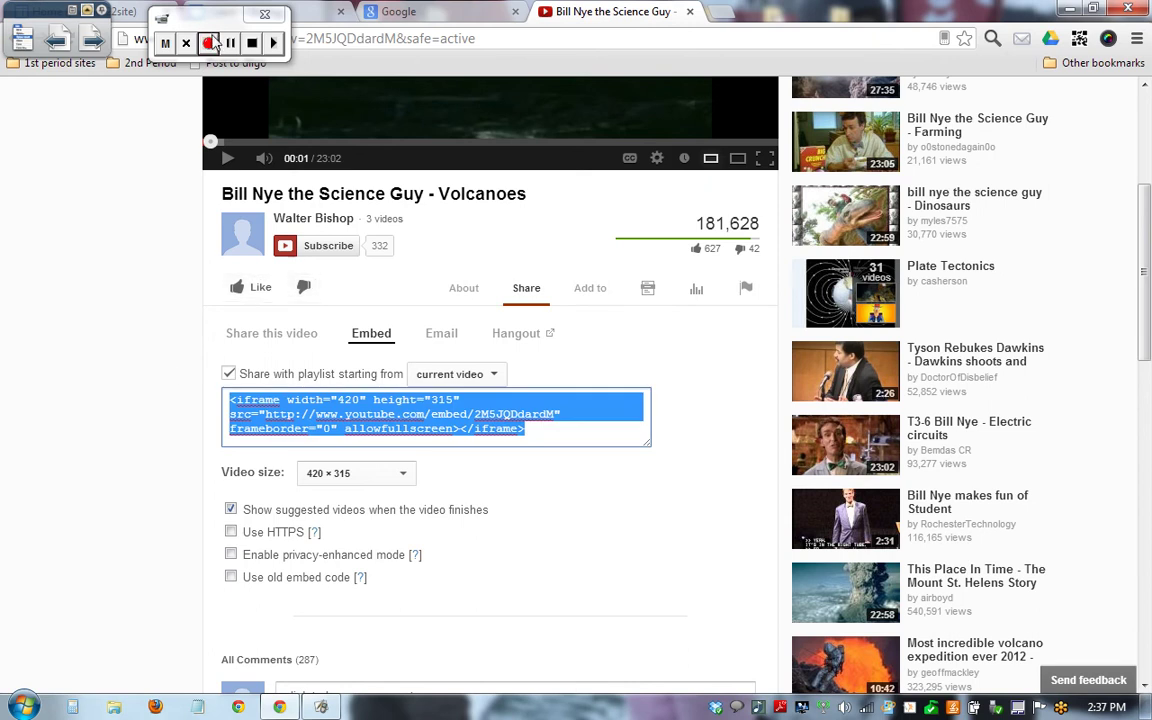
left_click_drag(213, 28, 116, 221)
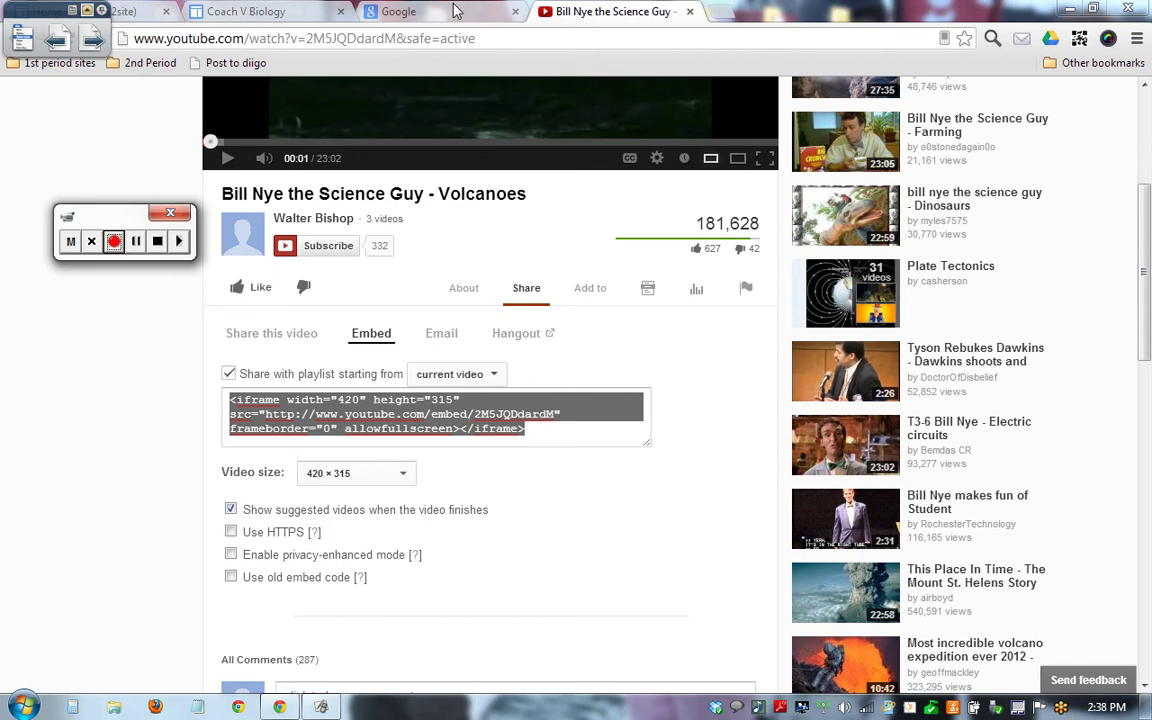
Return to the practice site's Home page tab.
left_click(400, 11)
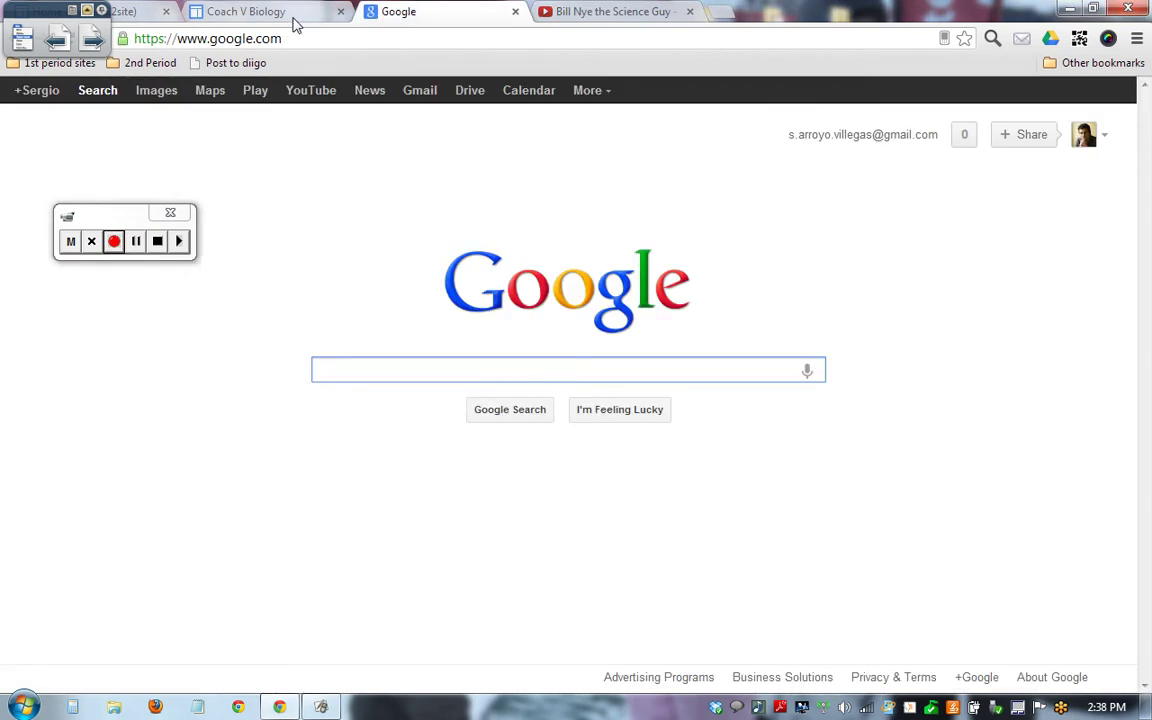
left_click(292, 11)
left_click(612, 11)
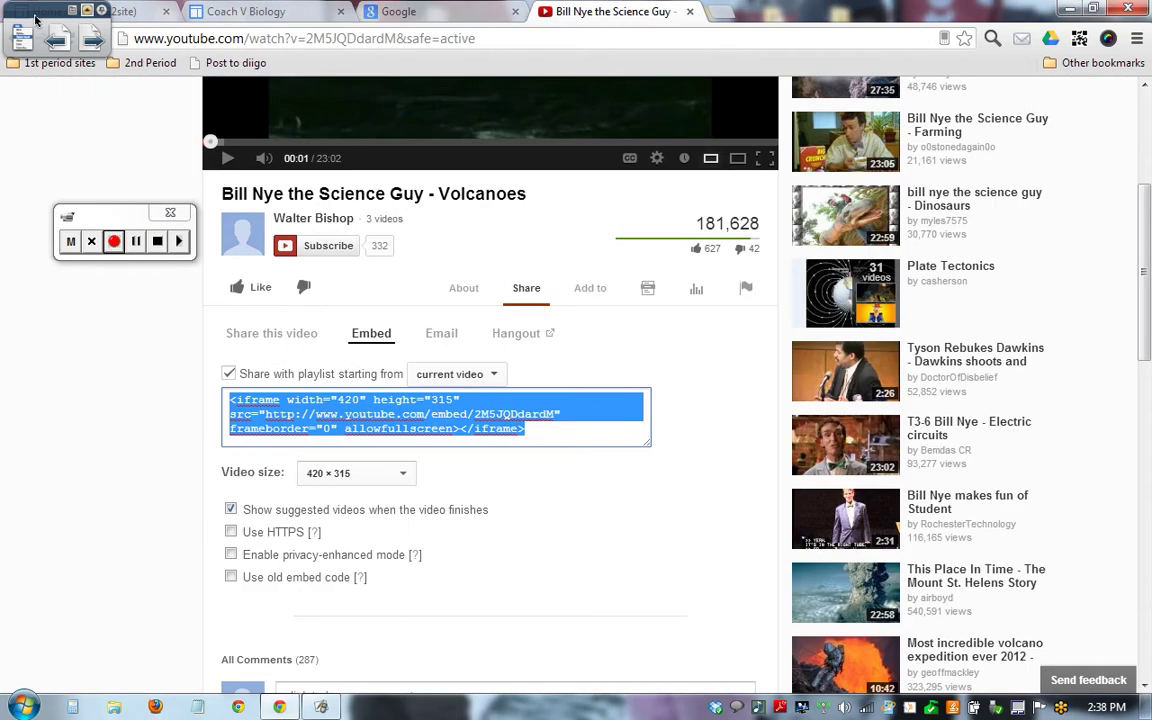
left_click(15, 38)
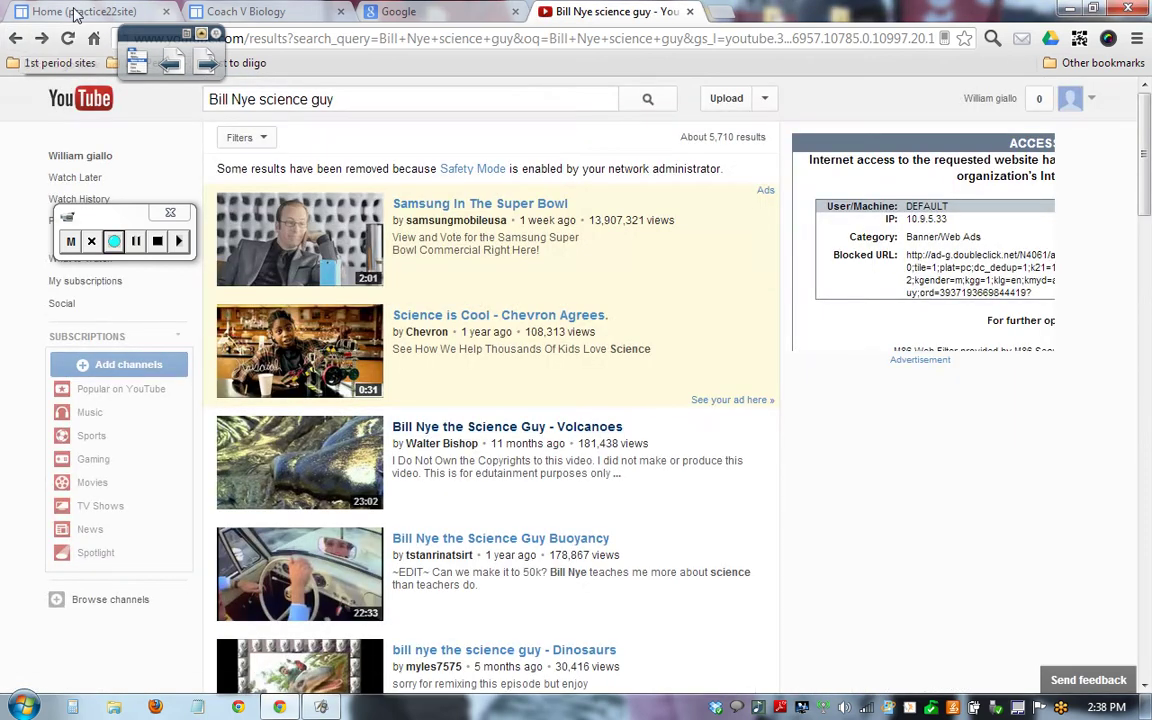
left_click(75, 11)
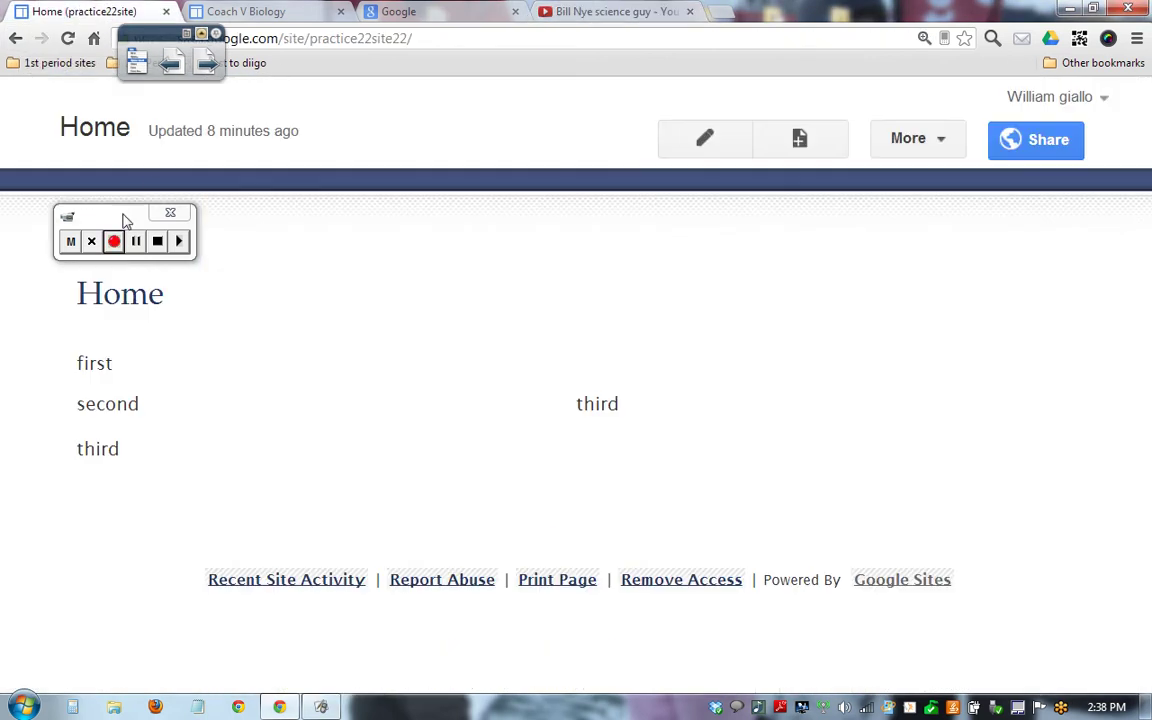
left_click_drag(113, 225, 96, 220)
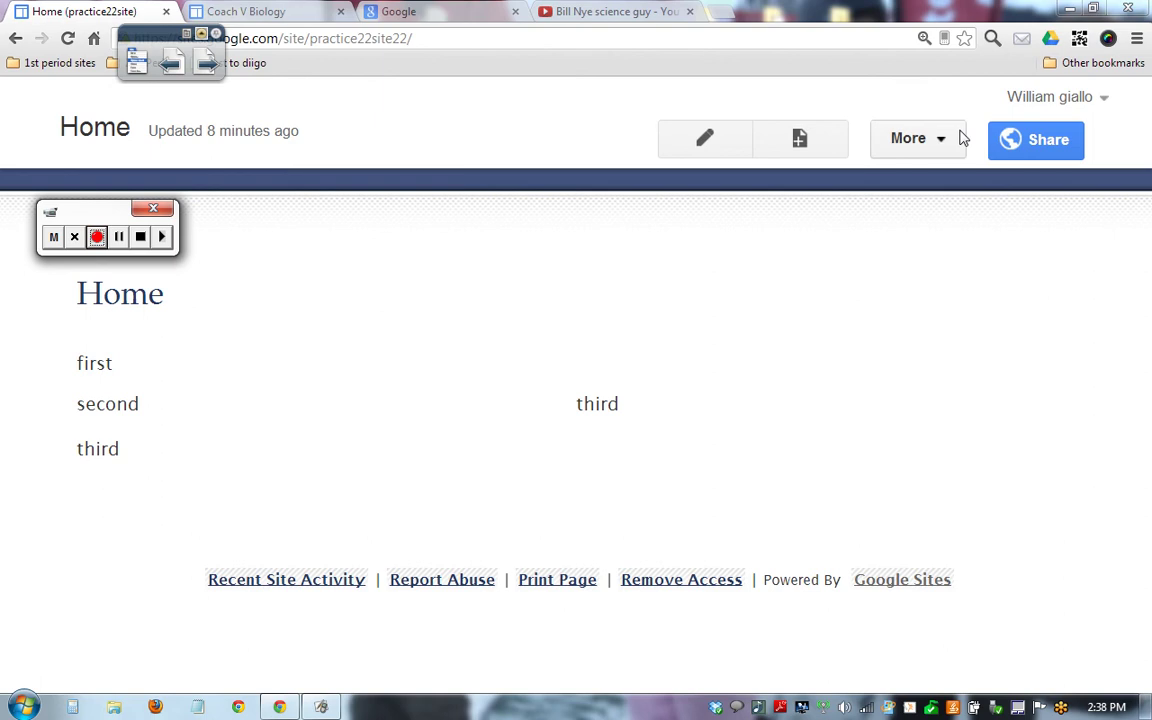
Edit the Home page and delete the word 'third' from the right-hand box.
left_click(713, 147)
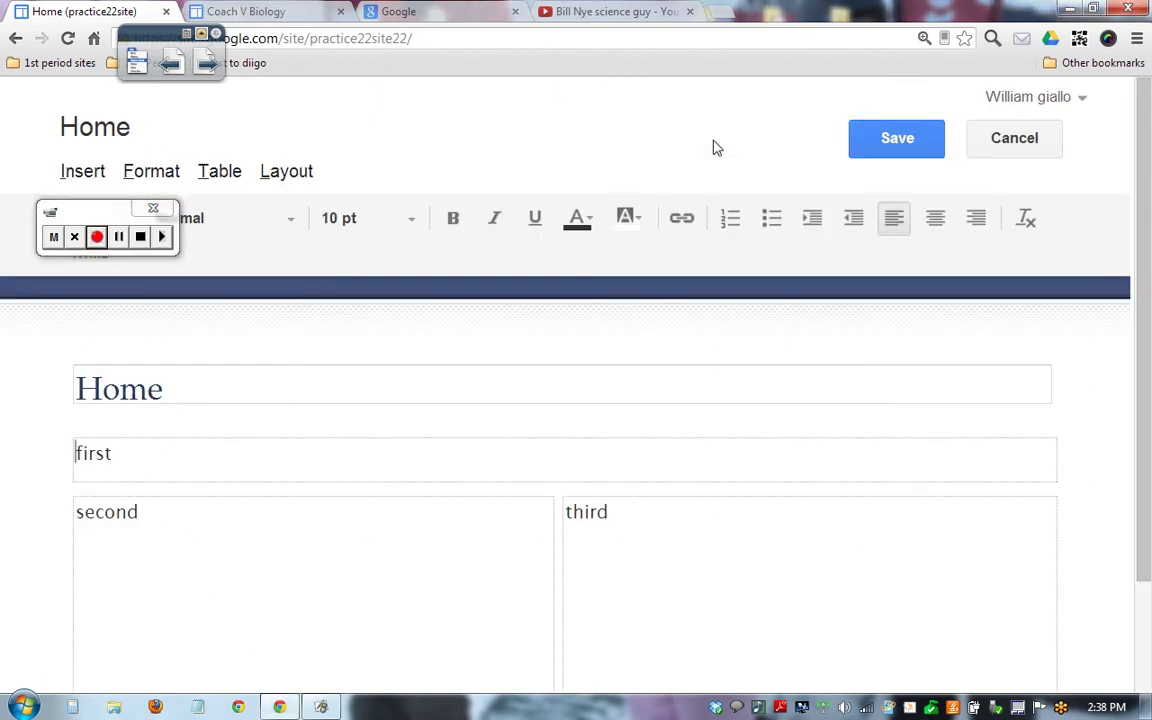
left_click_drag(90, 207, 280, 96)
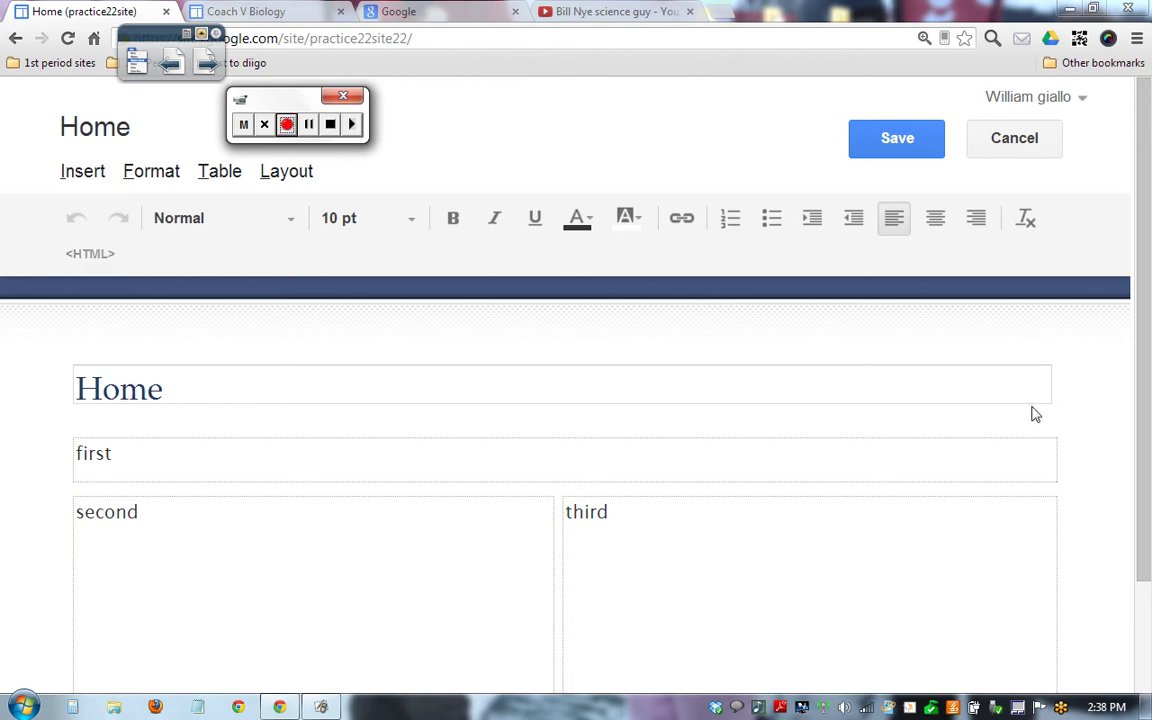
scroll(1147, 252, "down", 2)
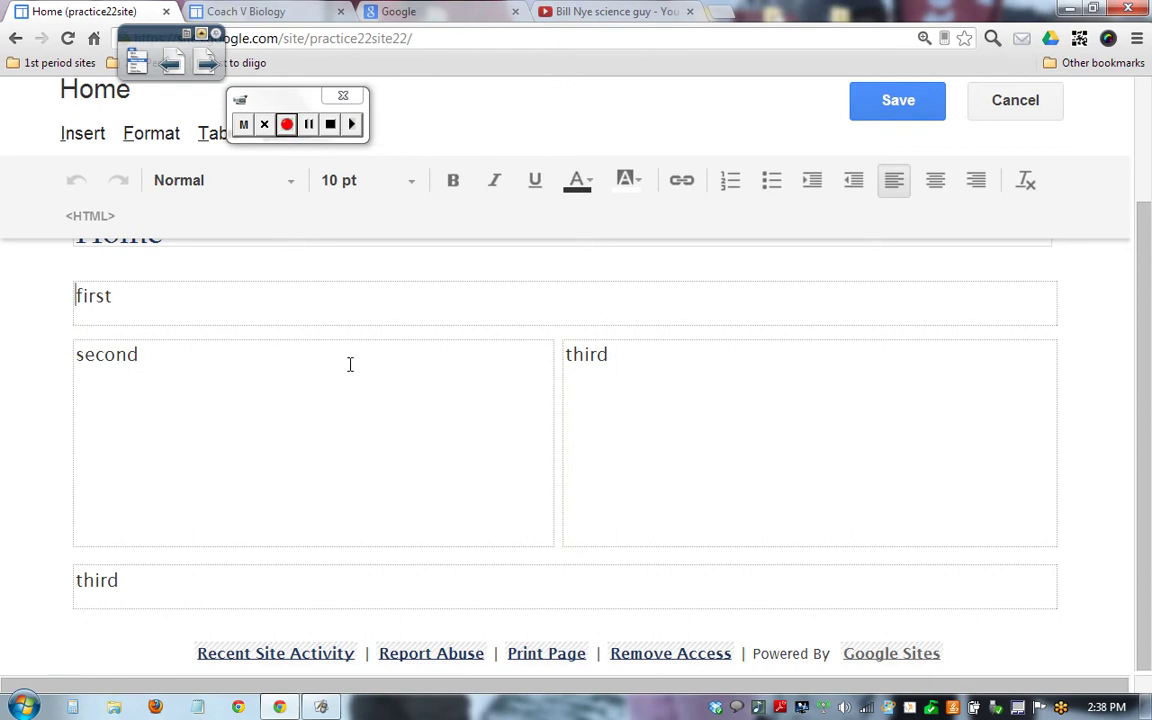
left_click_drag(685, 367, 475, 352)
key("BackSpace")
Paste the Volcanoes embed code into the right-hand box's HTML source and apply it.
left_click(89, 217)
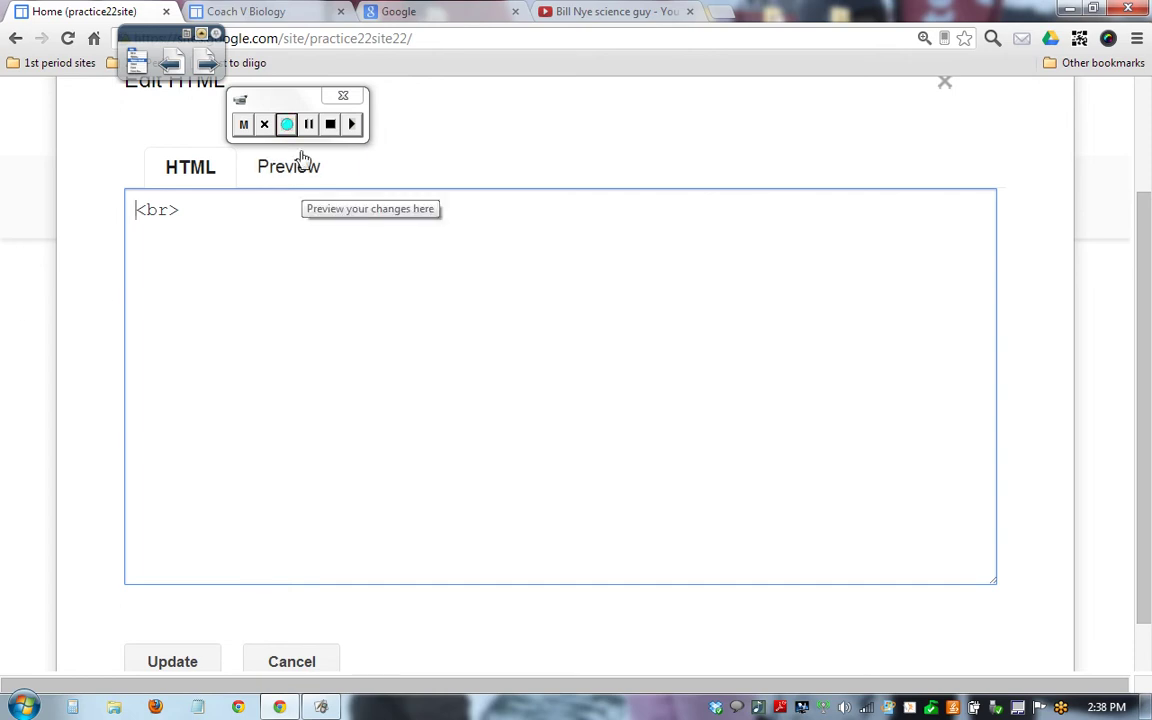
left_click_drag(293, 97, 311, 46)
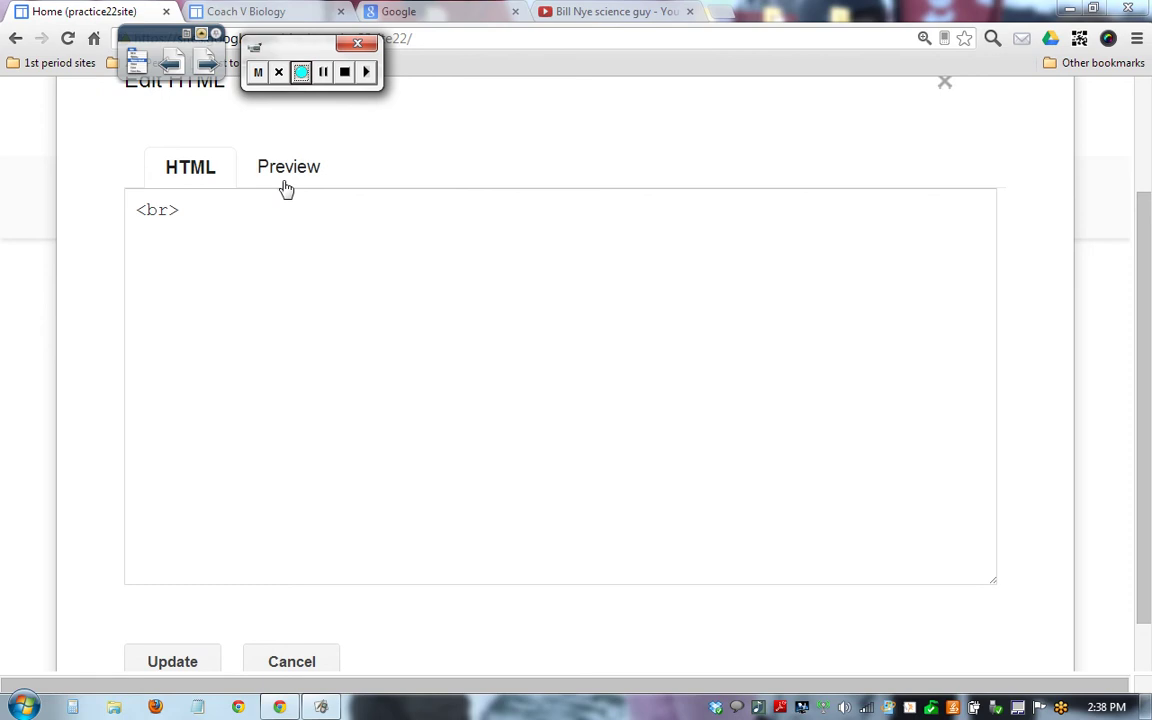
left_click(134, 211)
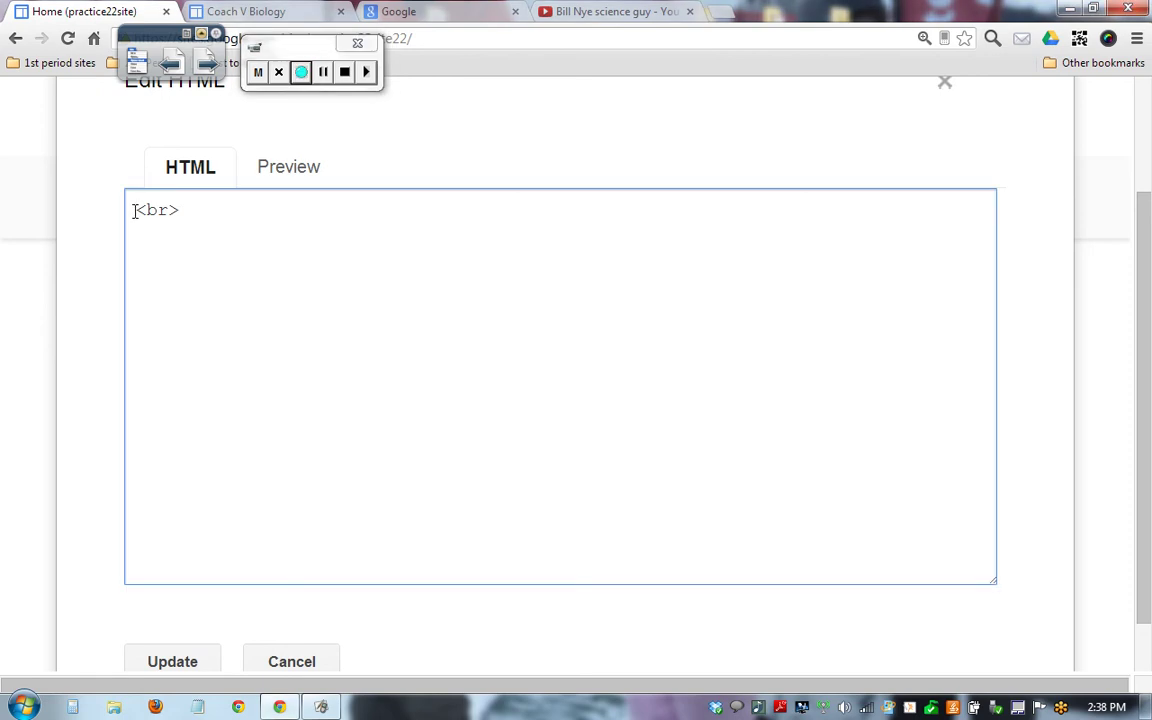
type("<iframe width=\"420\" height=\"315\" src=\"http://www.youtube.com/embed/2M5JQDdardM\" frameborder=\"0\" allowfullscreen></iframe>")
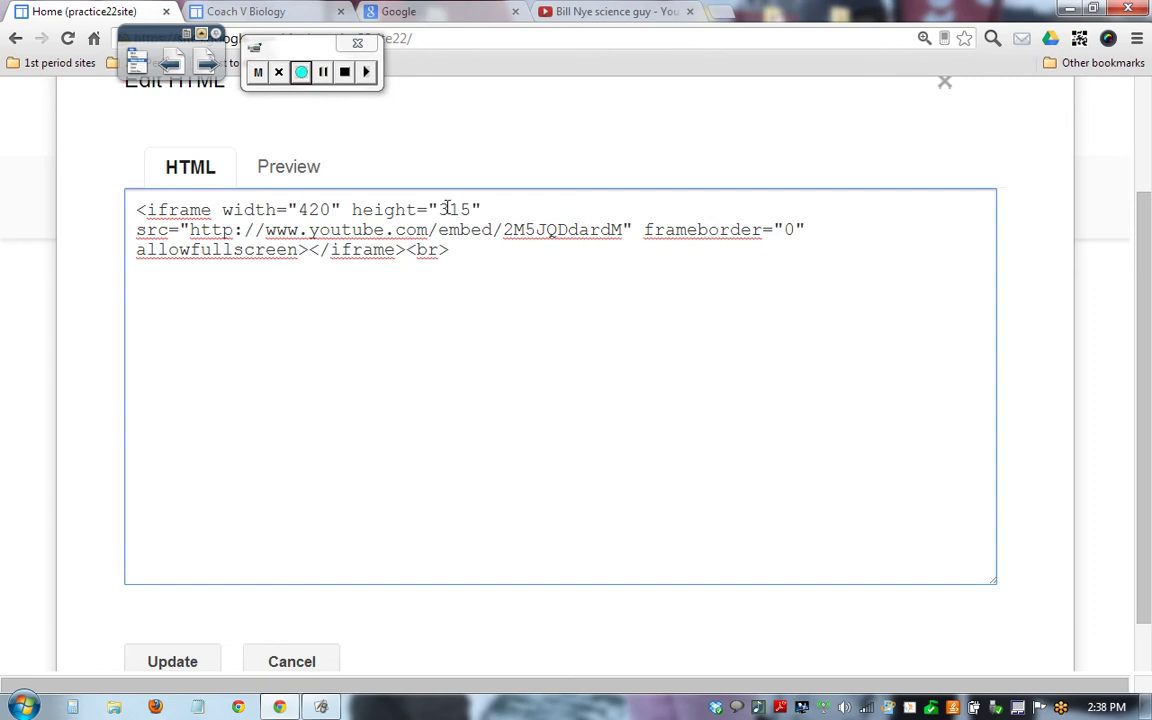
left_click(190, 661)
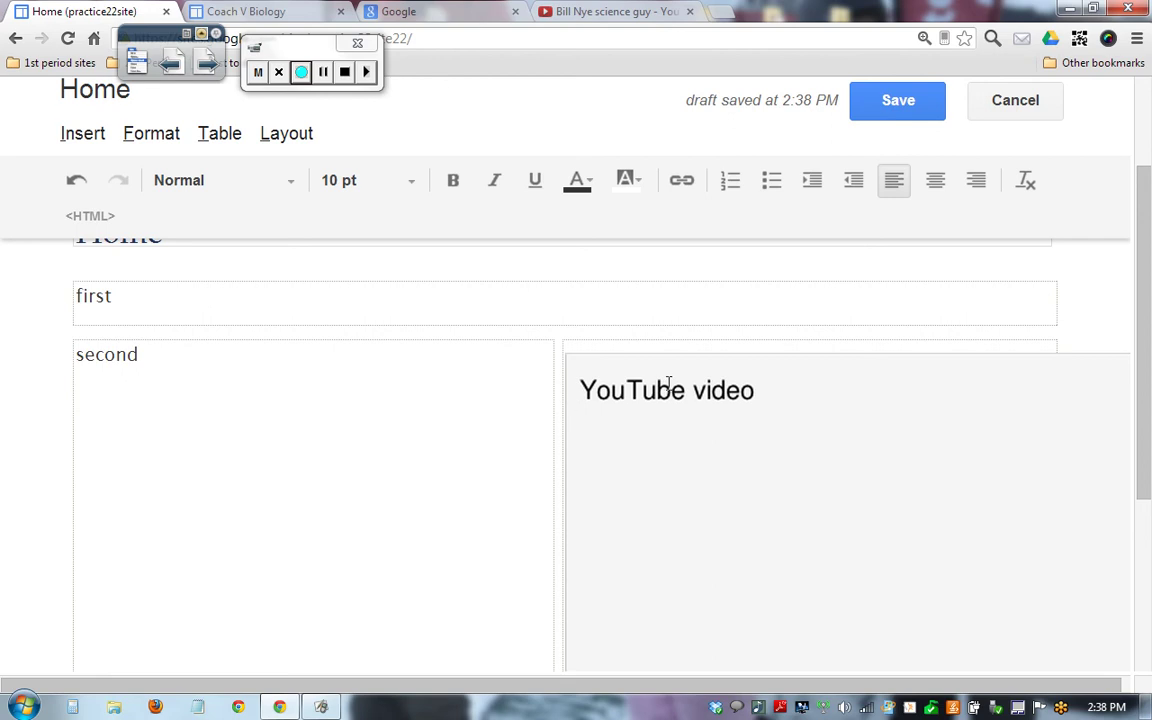
Save the Home page and zoom out to see the full layout.
left_click(897, 100)
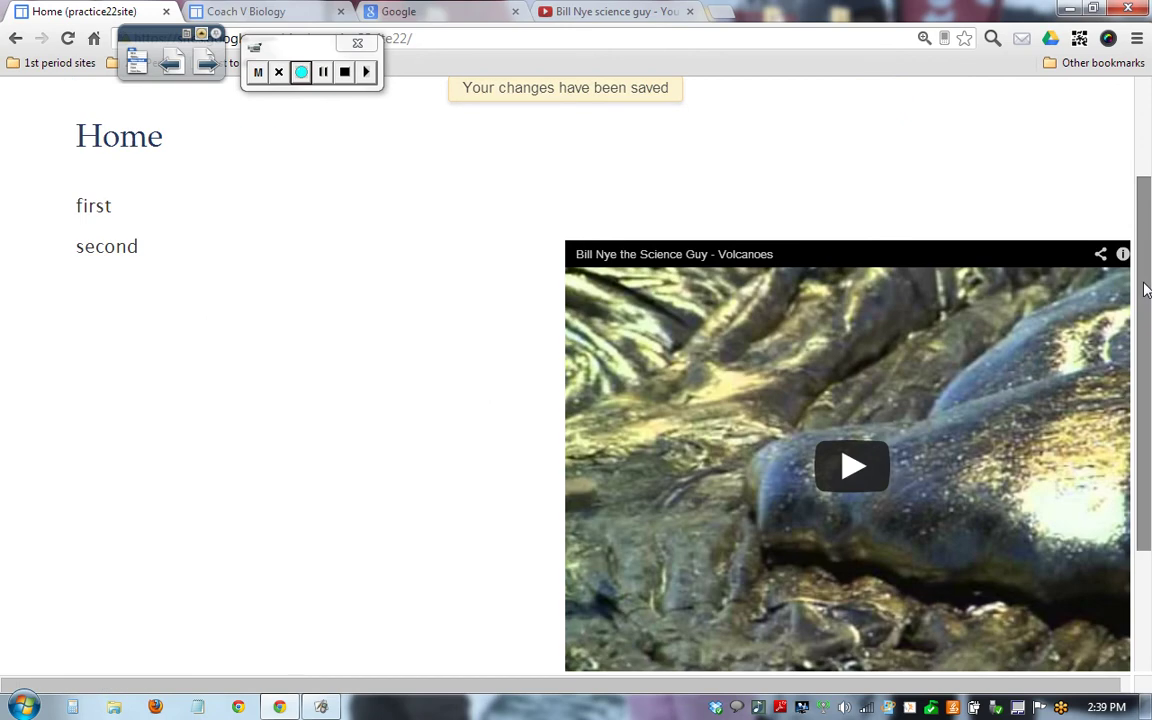
key("ctrl+minus")
left_click_drag(1146, 289, 1149, 368)
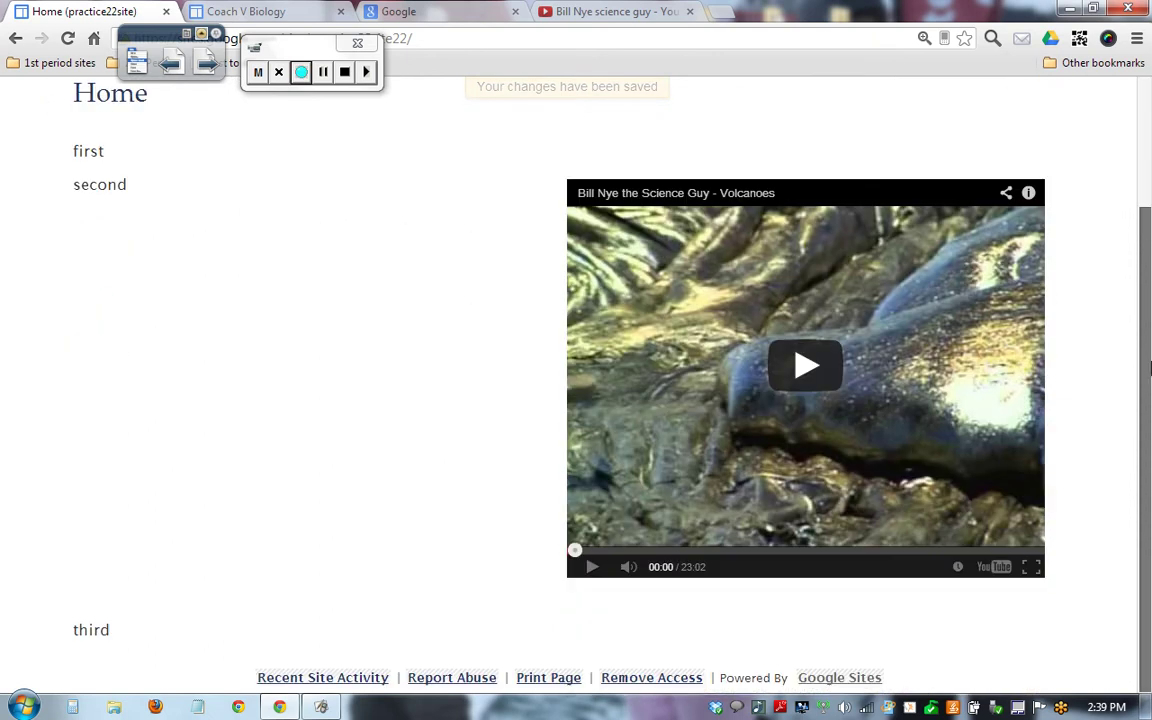
scroll(1149, 368, "up", 3)
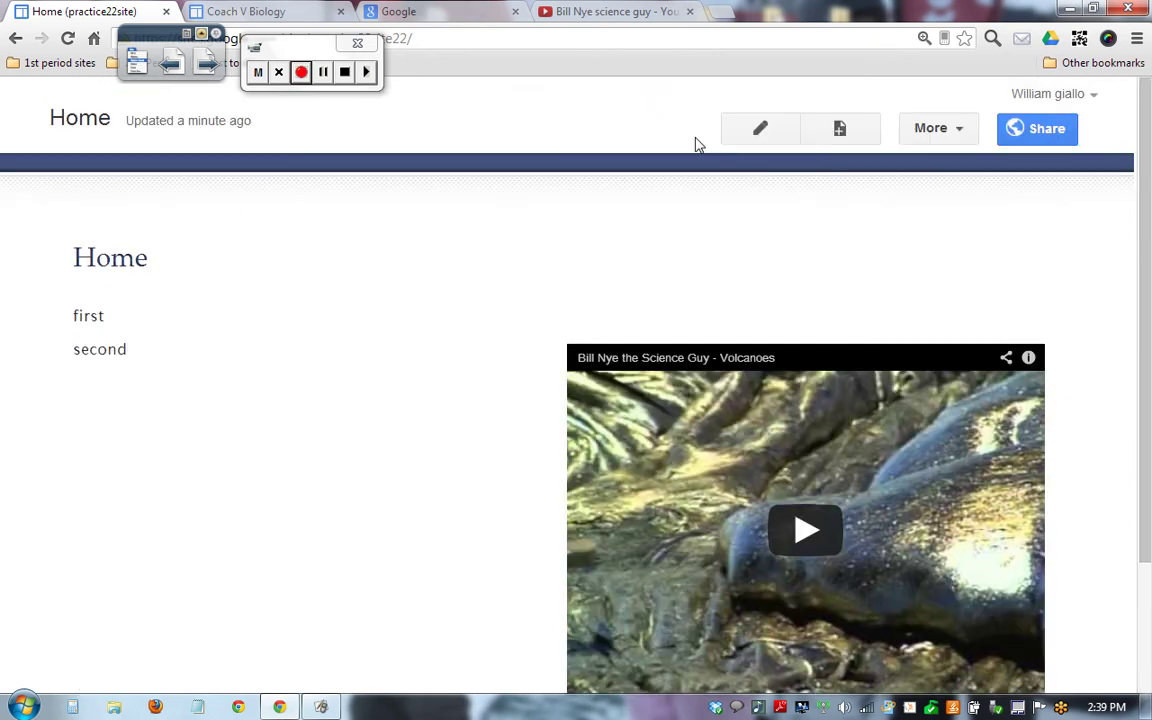
Play the embedded Volcanoes video briefly, then pause it.
left_click(803, 574)
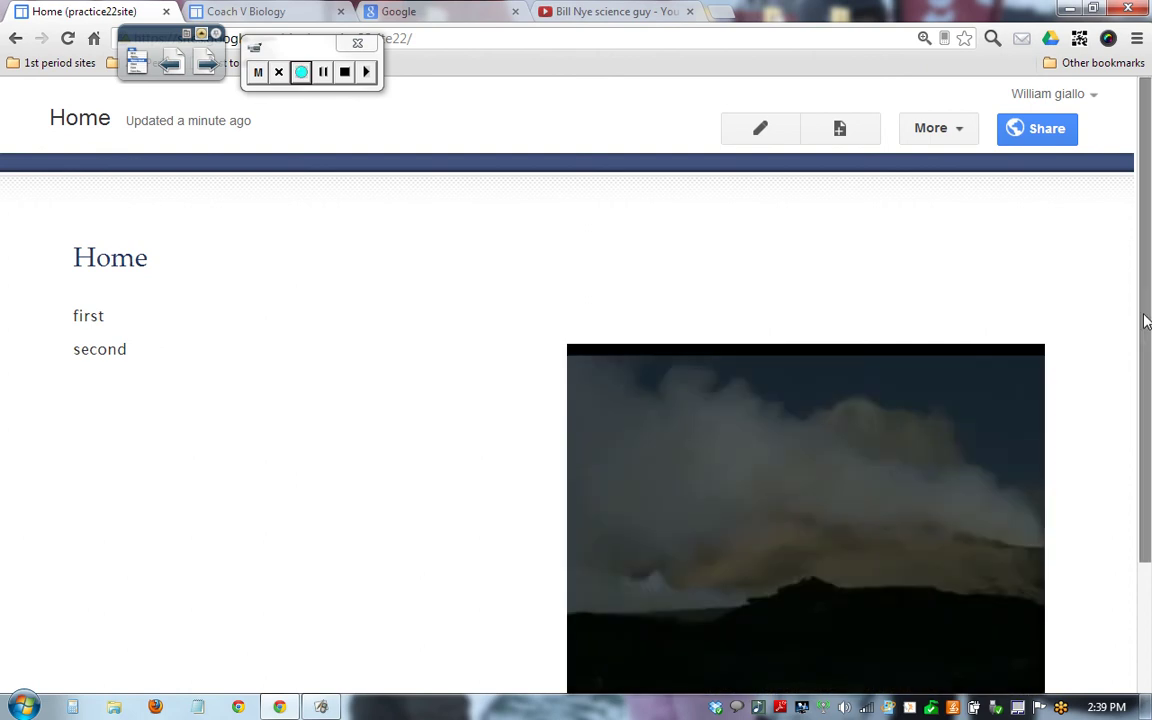
left_click_drag(1144, 321, 1149, 421)
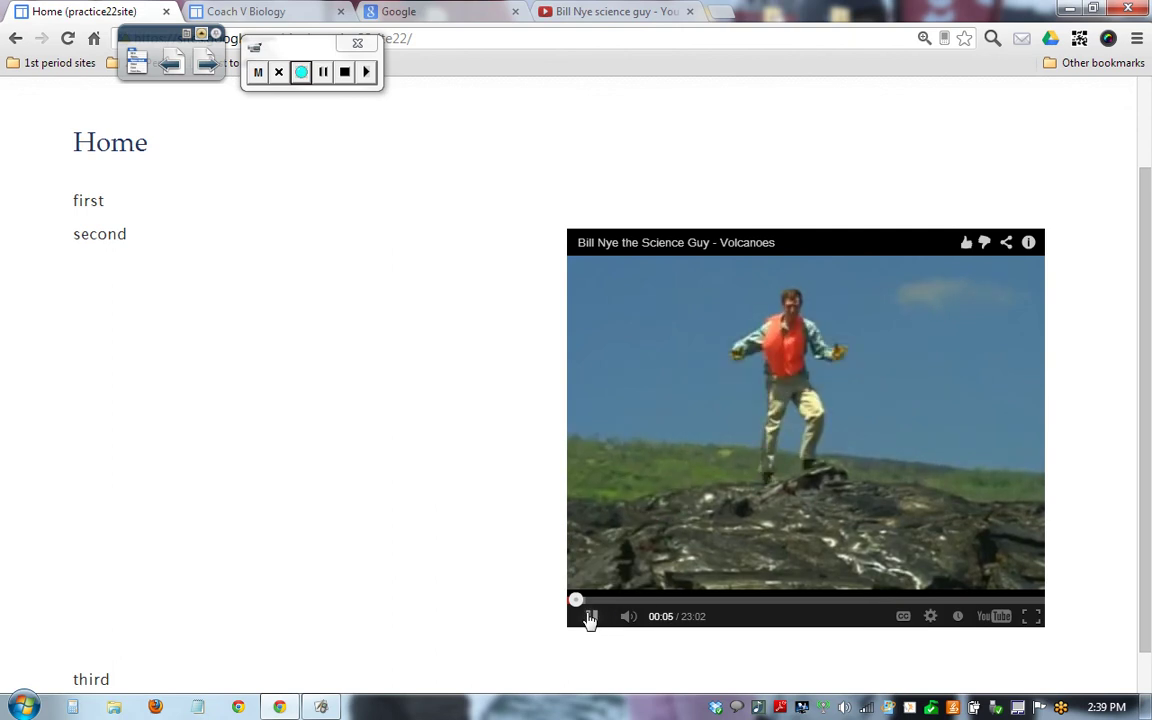
left_click(590, 617)
left_click_drag(1148, 409, 1149, 293)
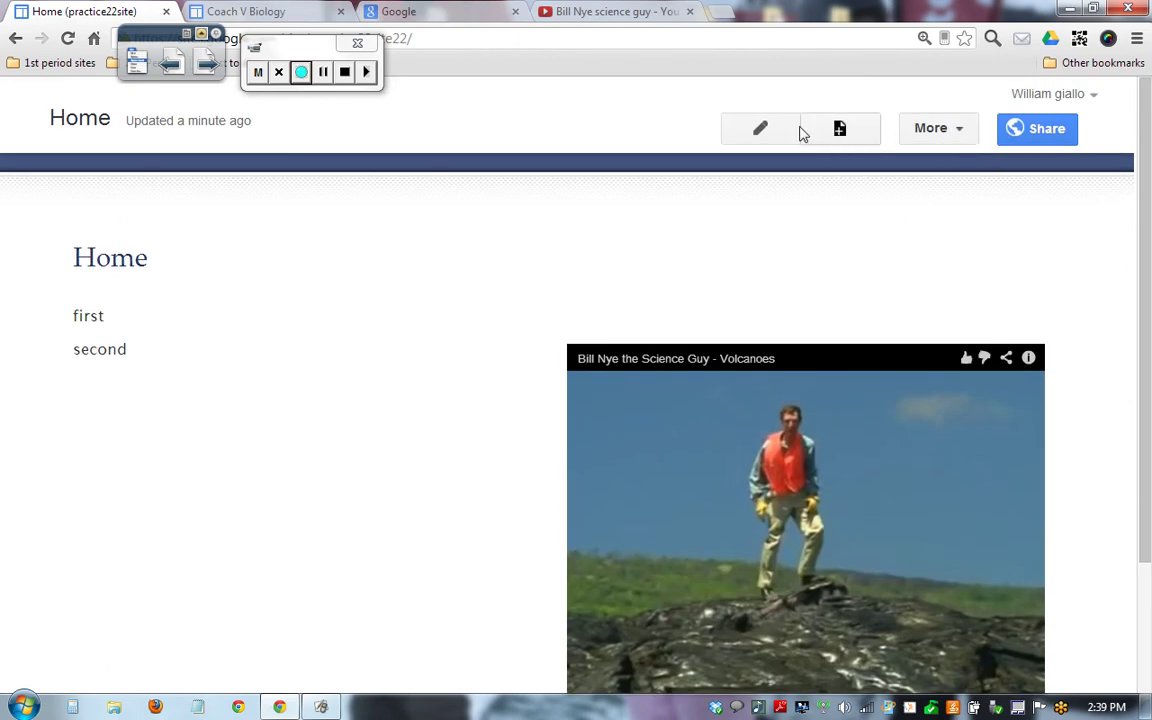
Edit the Home page and check the embedded video's properties without changing them.
left_click(784, 135)
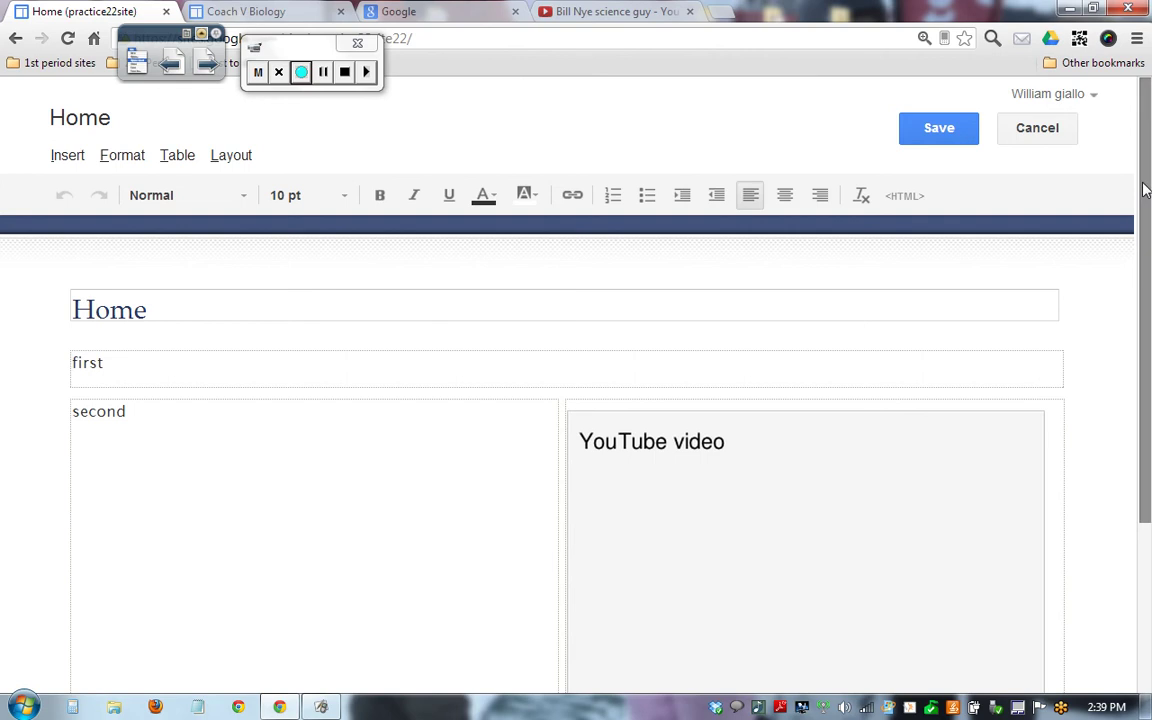
scroll(966, 387, "down", 3)
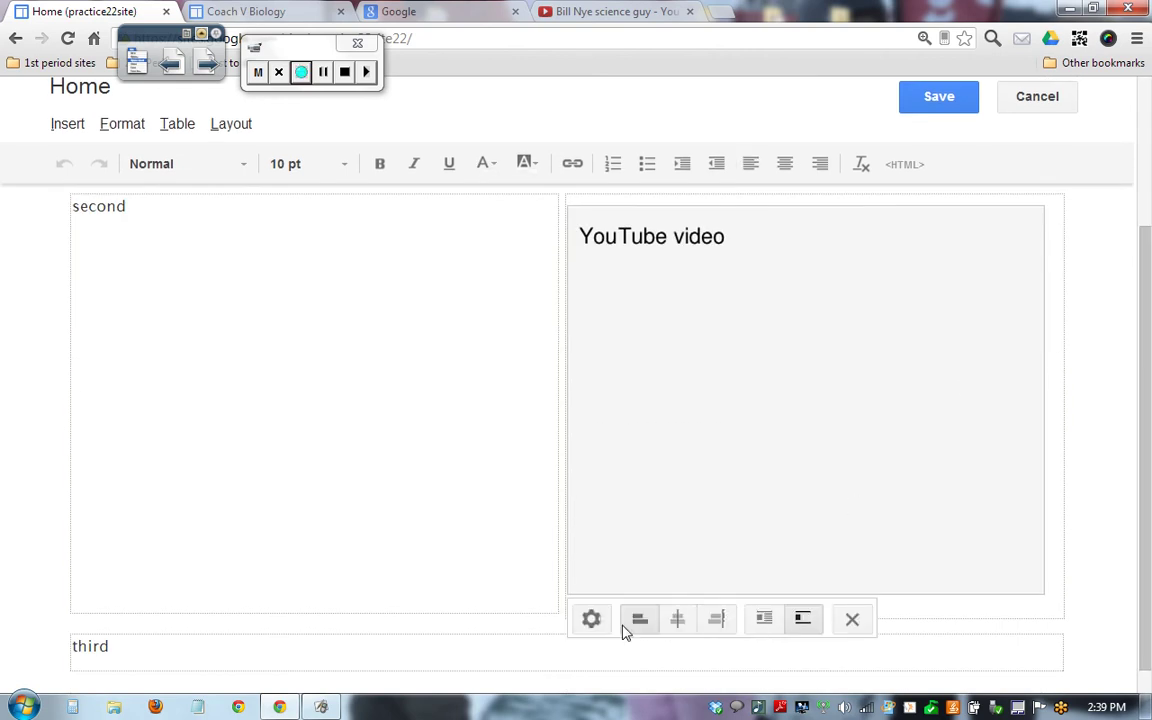
left_click(591, 619)
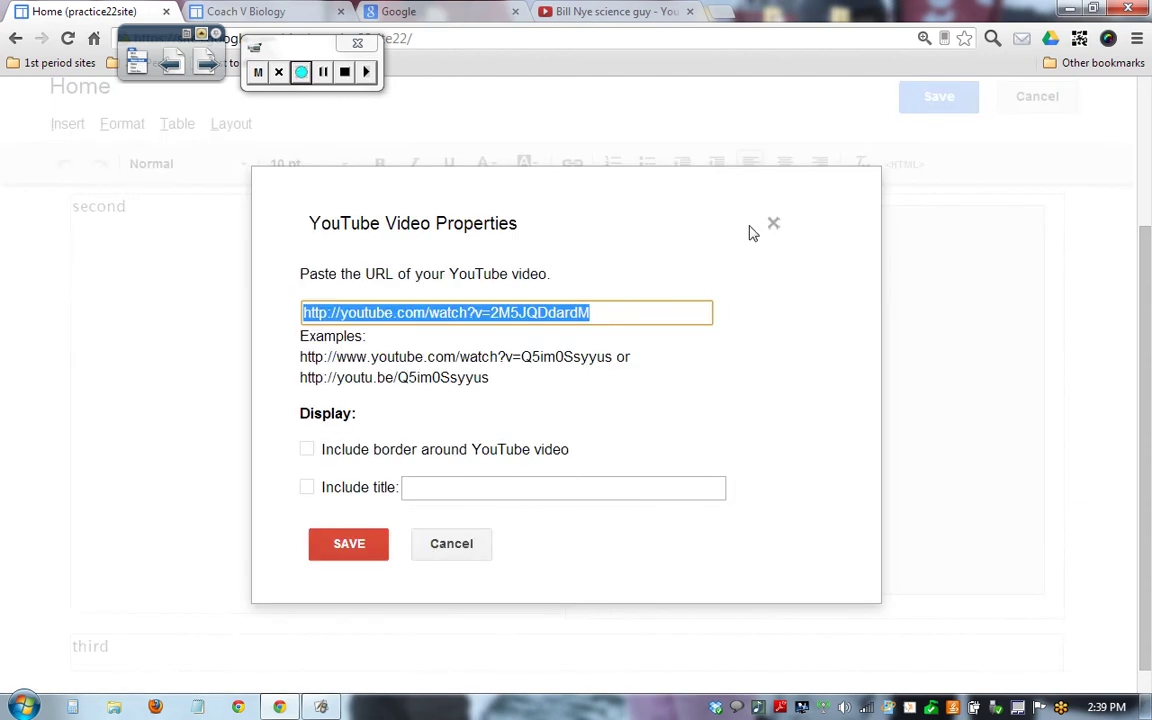
left_click(771, 224)
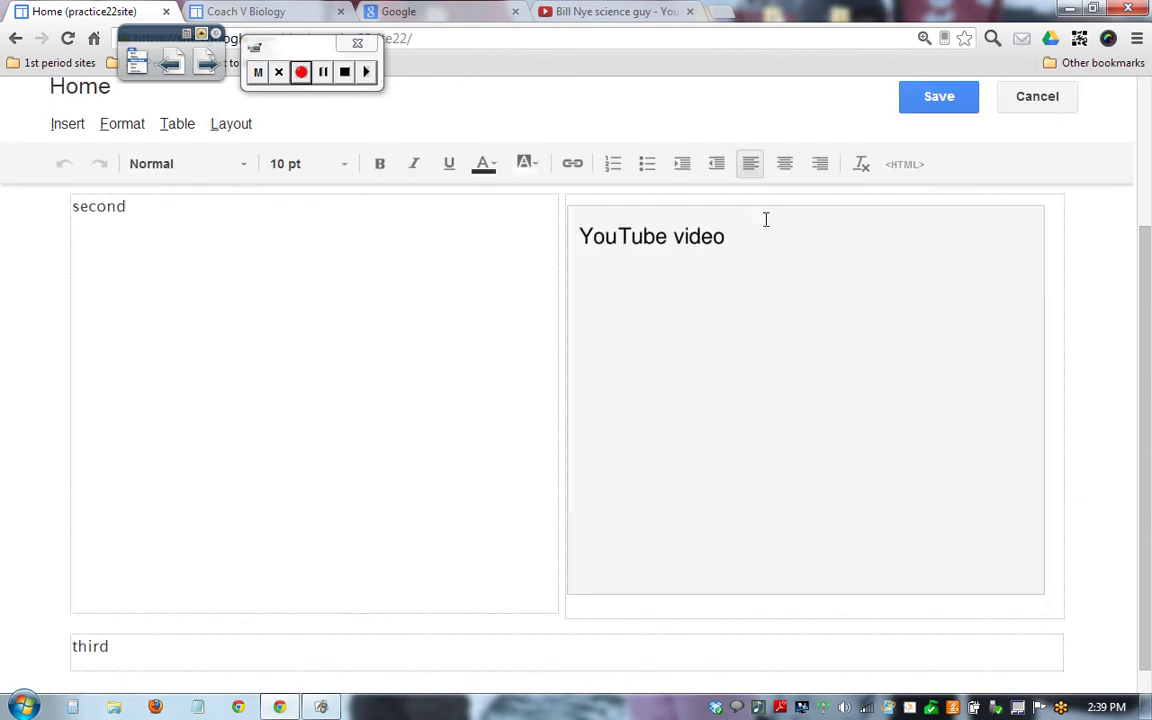
Save the Home page and open Prezi's Explore page in a new tab.
left_click(877, 548)
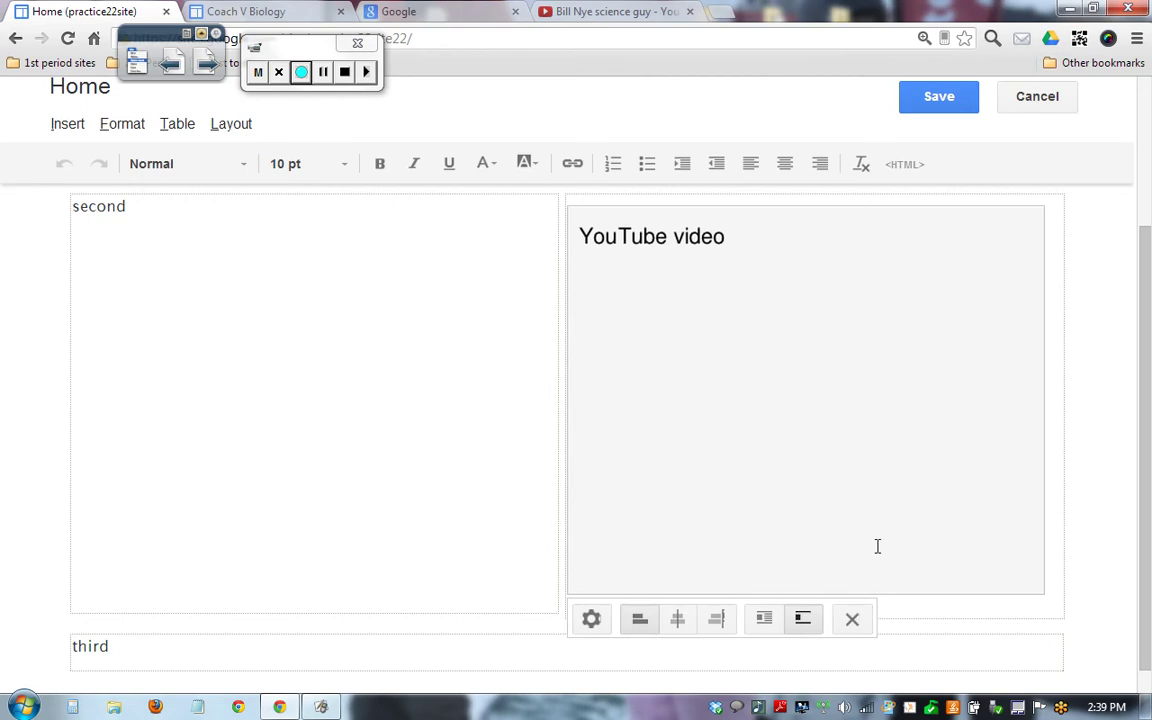
left_click(950, 610)
left_click(937, 97)
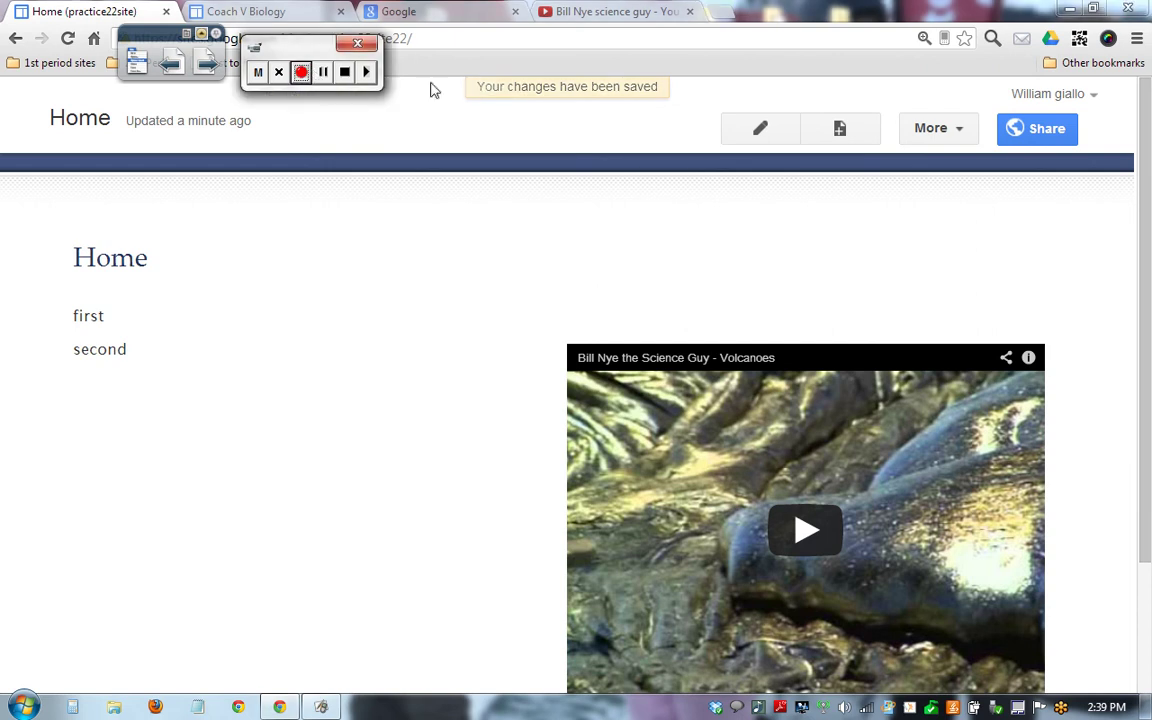
left_click(322, 71)
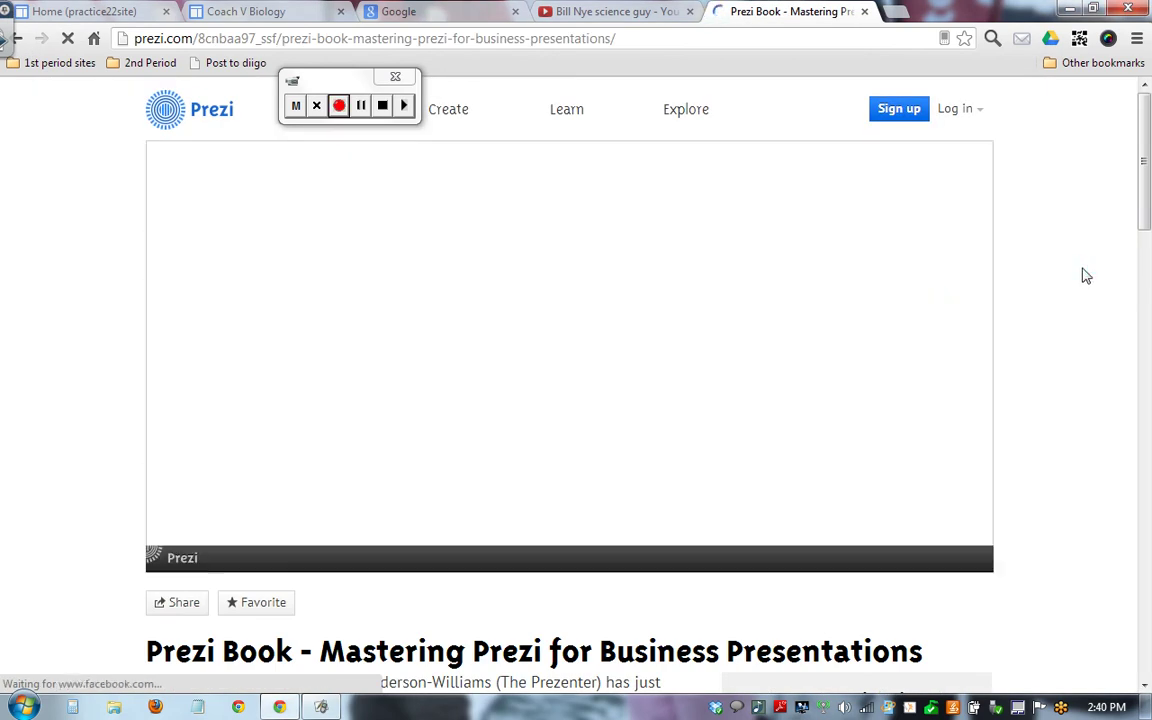
Copy the Prezi Book presentation's 550 × 400 iframe embed code.
scroll(1142, 192, "down", 1)
scroll(1142, 192, "up", 1)
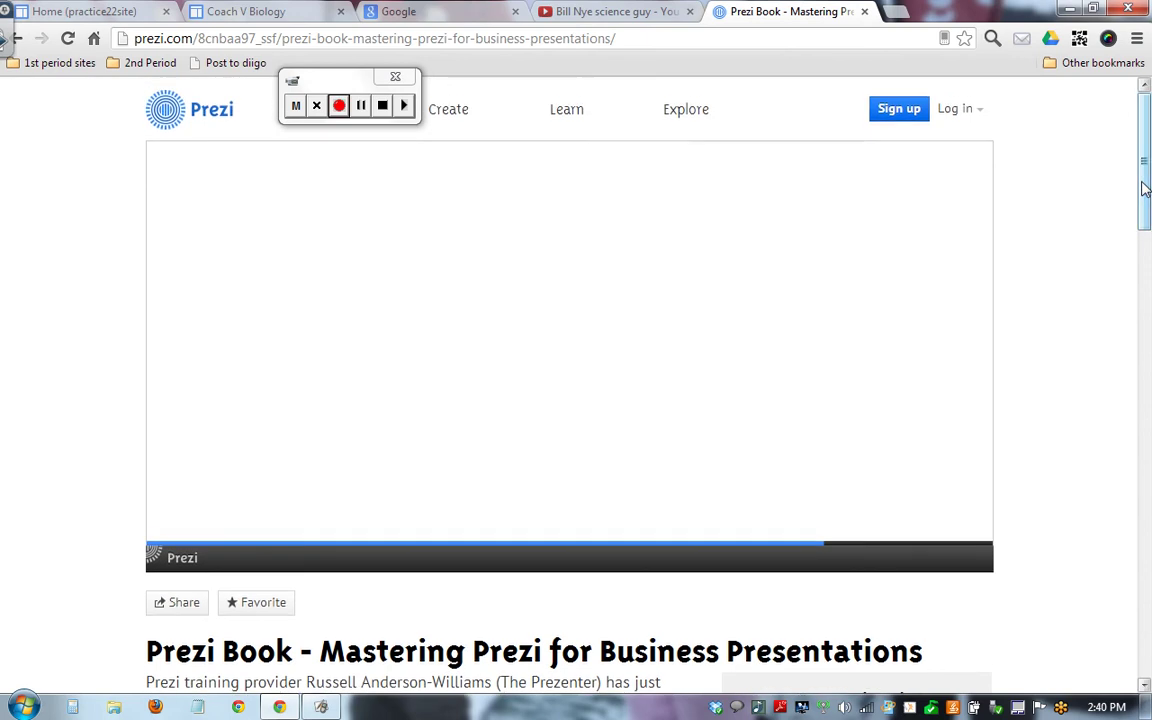
left_click(180, 603)
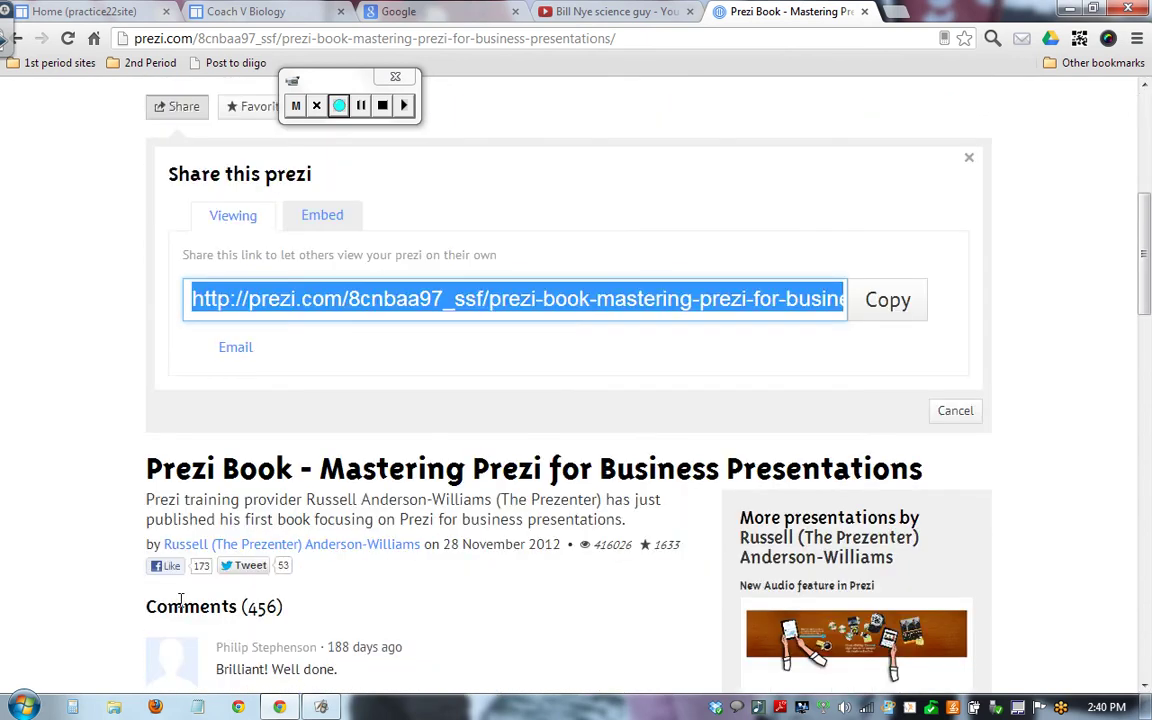
left_click(322, 218)
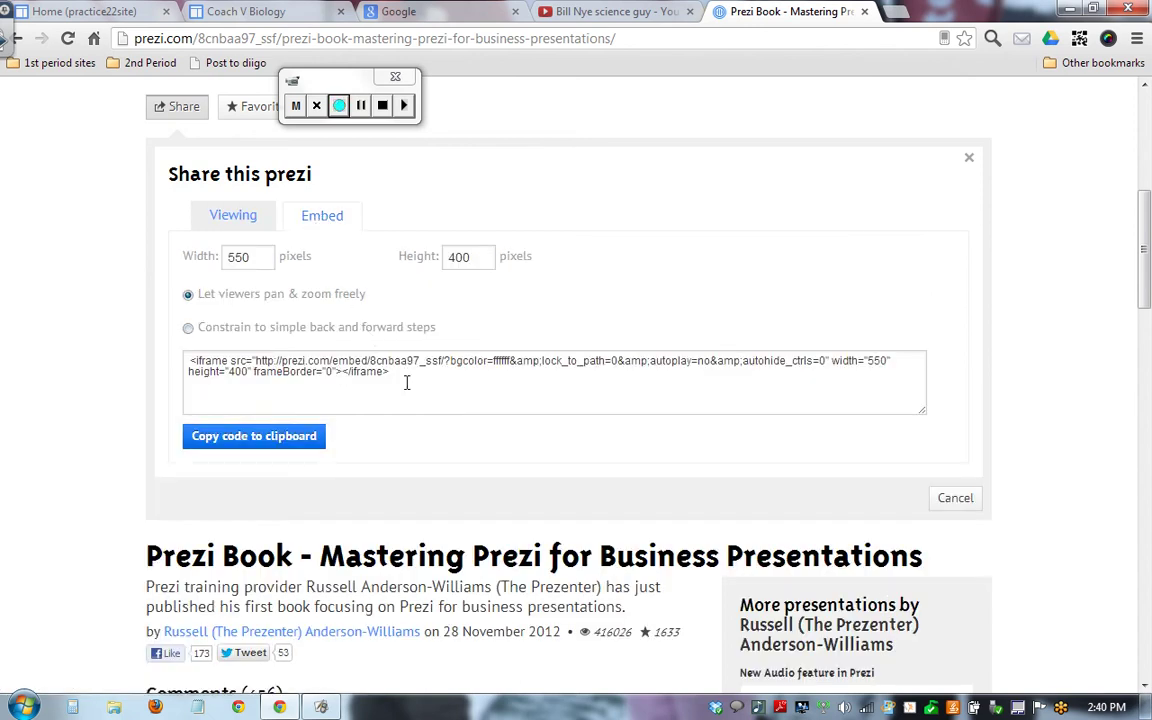
left_click_drag(407, 382, 157, 363)
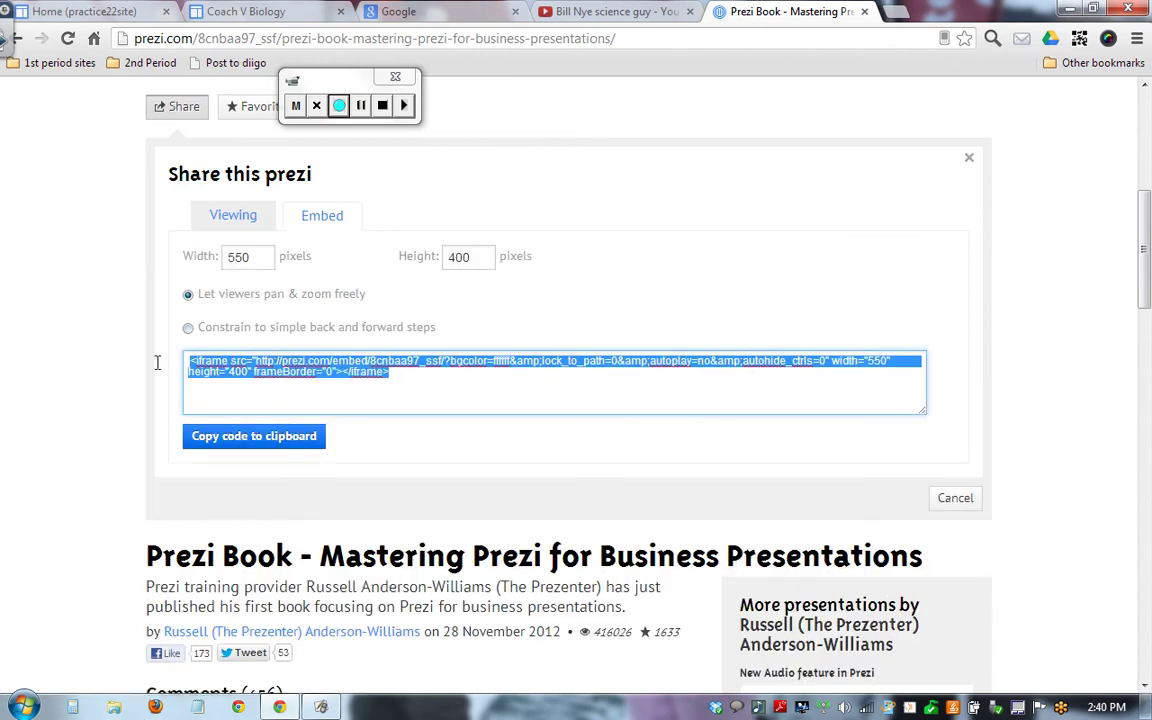
right_click(233, 365)
left_click(285, 435)
Edit the site's Home page and delete the word 'second'.
left_click(120, 11)
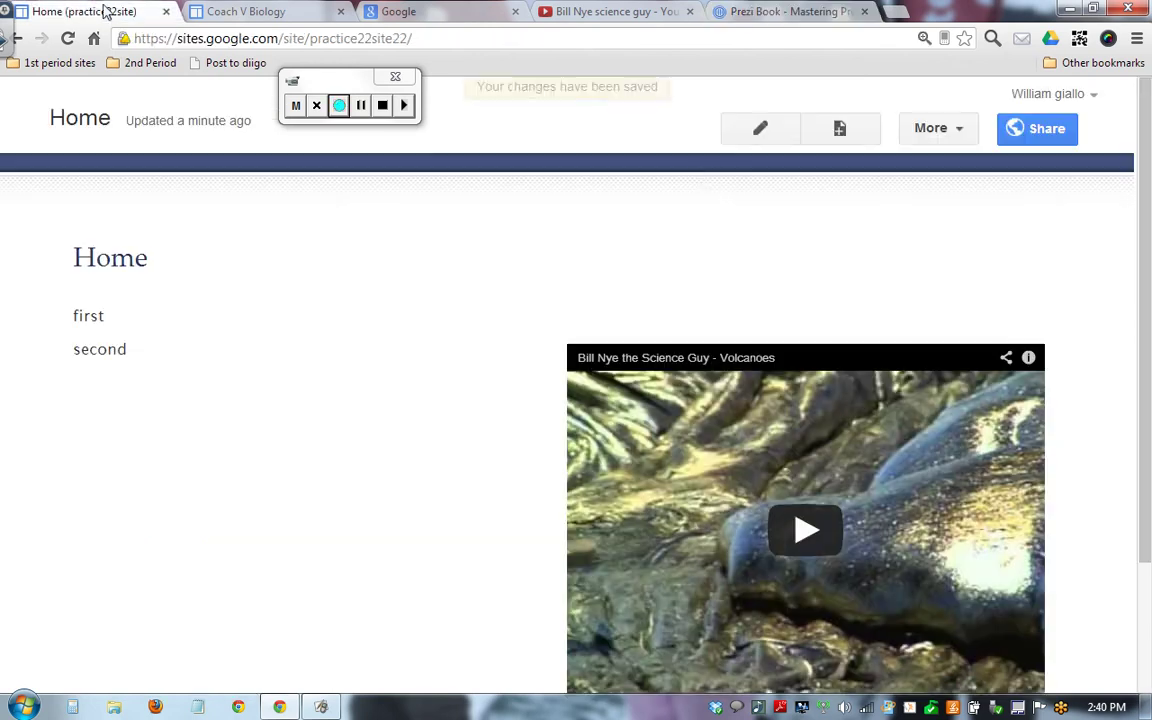
left_click(745, 139)
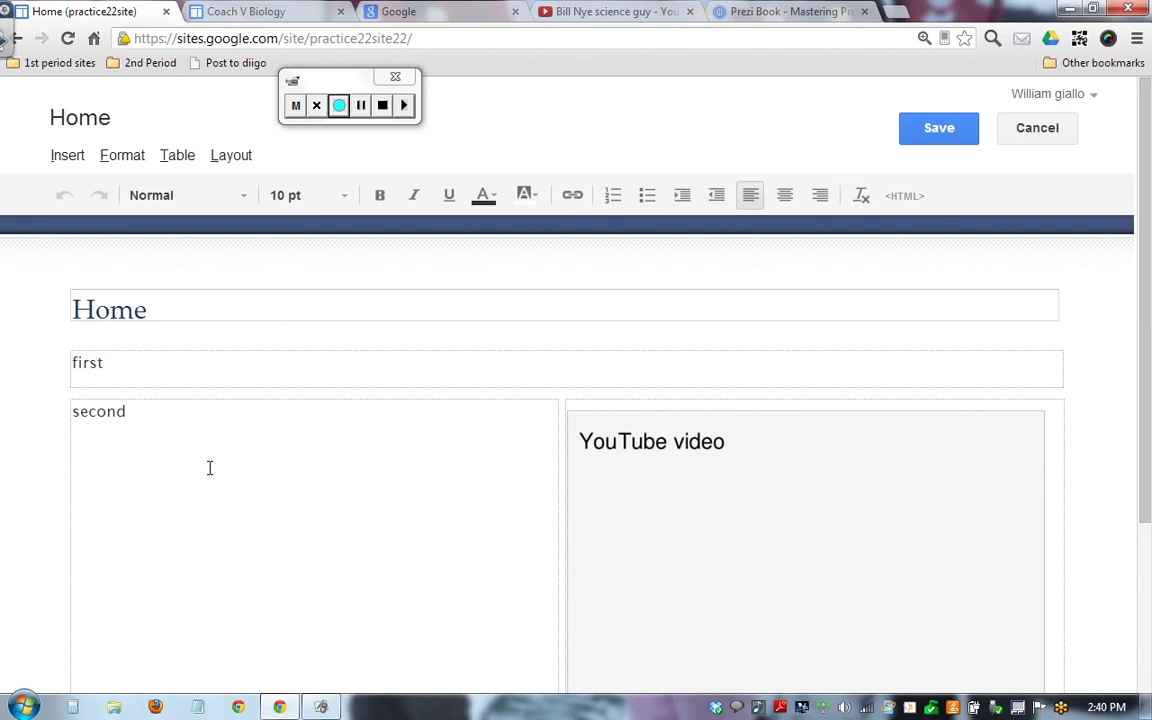
left_click_drag(139, 413, 3, 388)
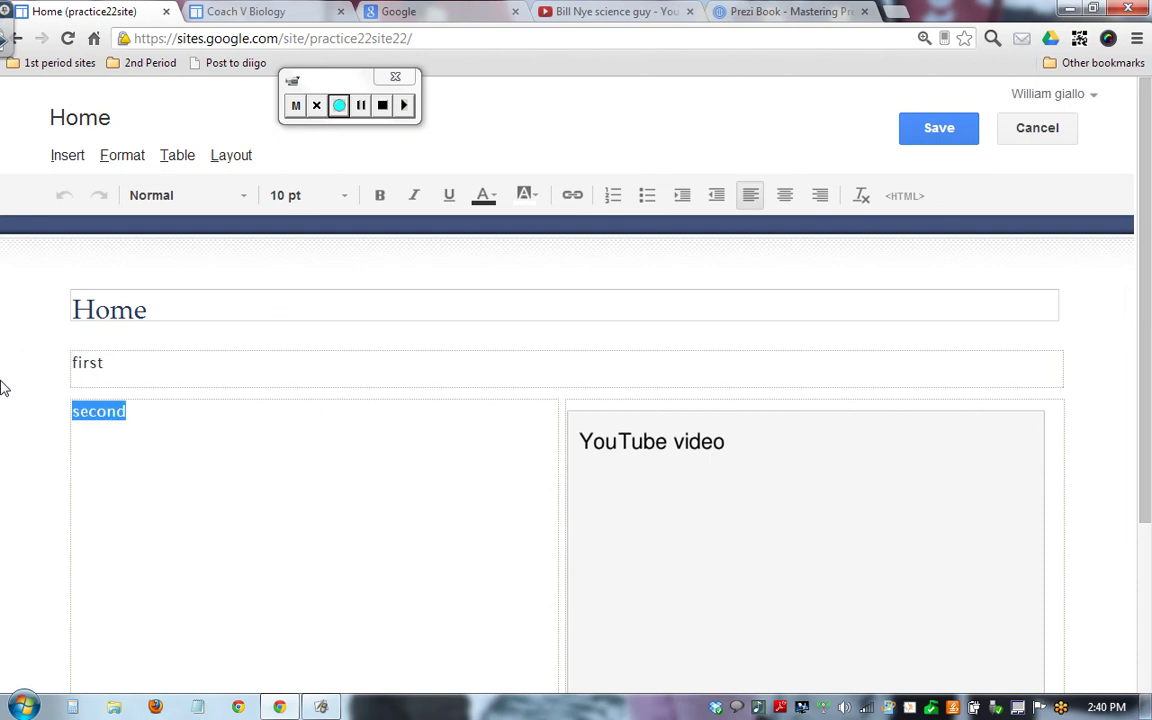
key("BackSpace")
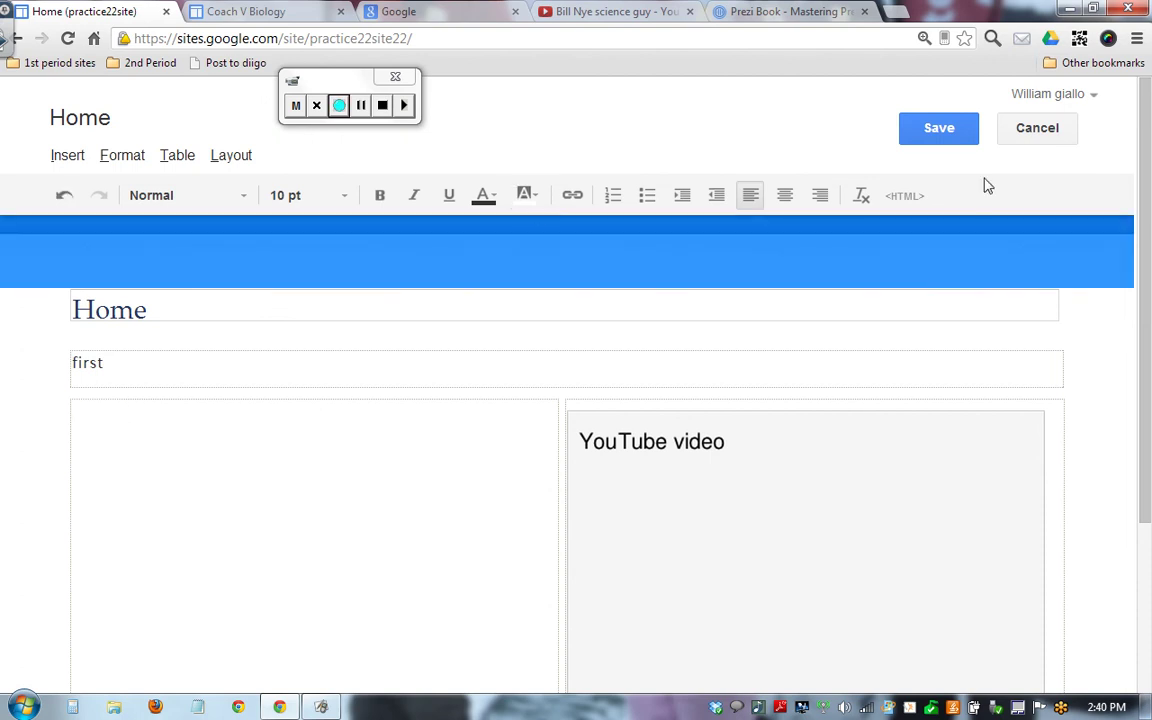
Paste the Prezi embed code into the HTML before 'first', apply it, and save.
left_click(910, 195)
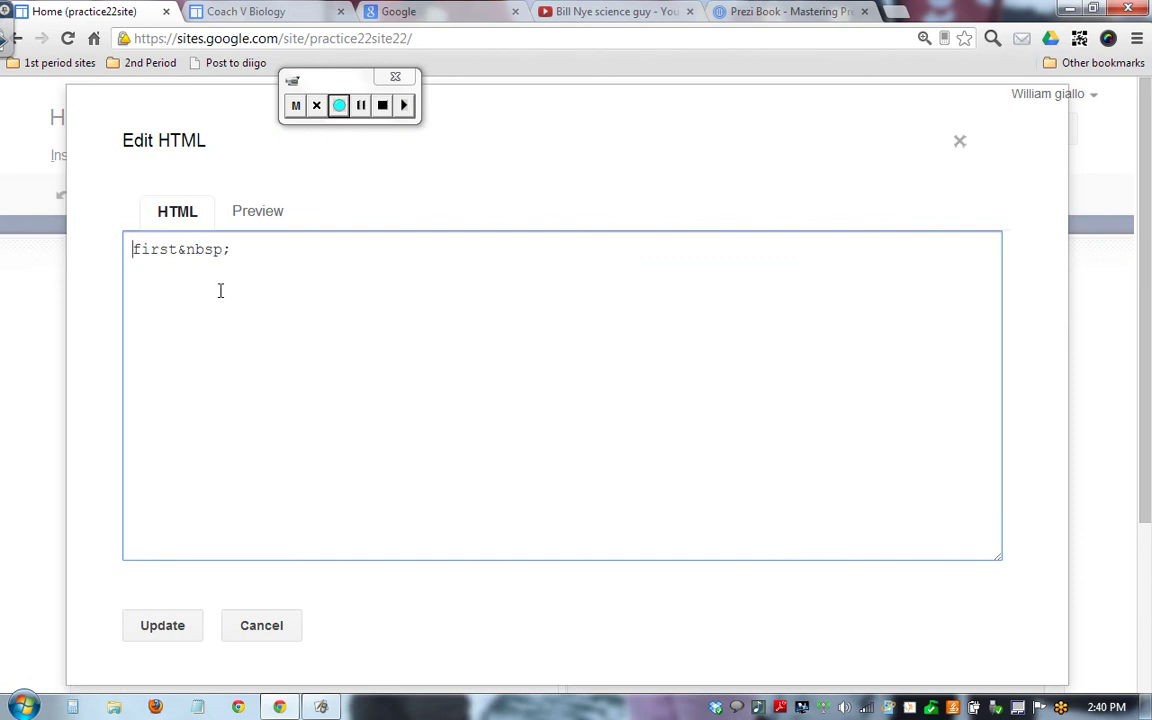
right_click(133, 256)
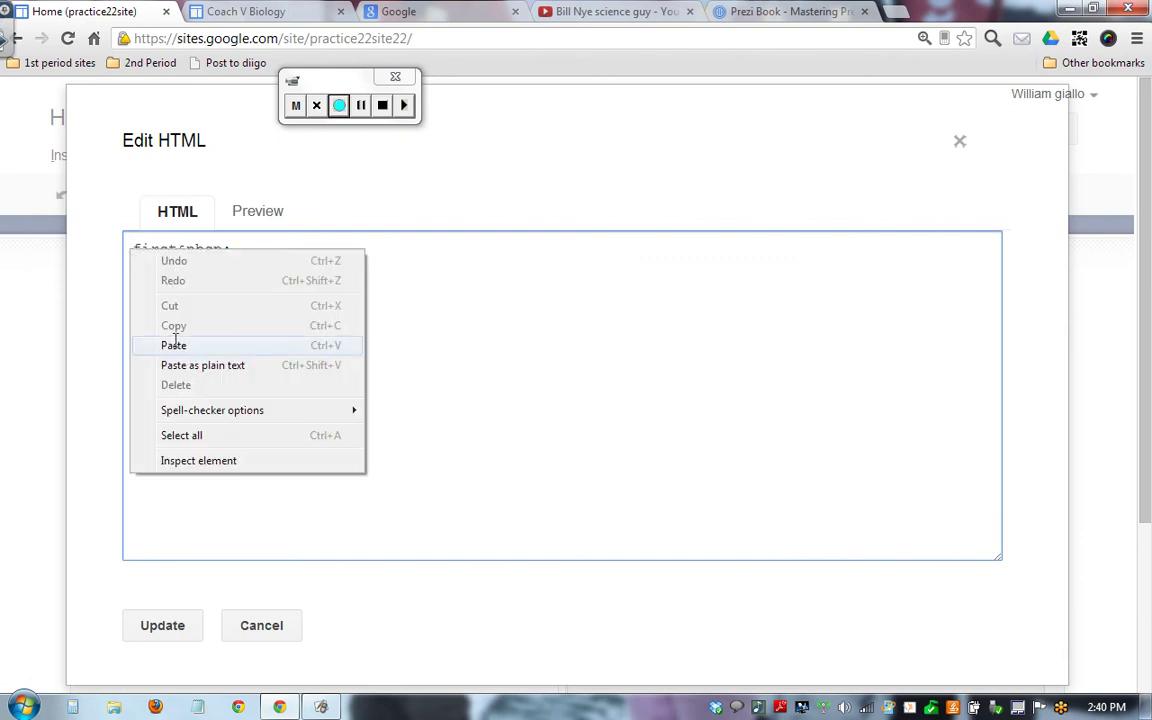
left_click(150, 312)
left_click(160, 630)
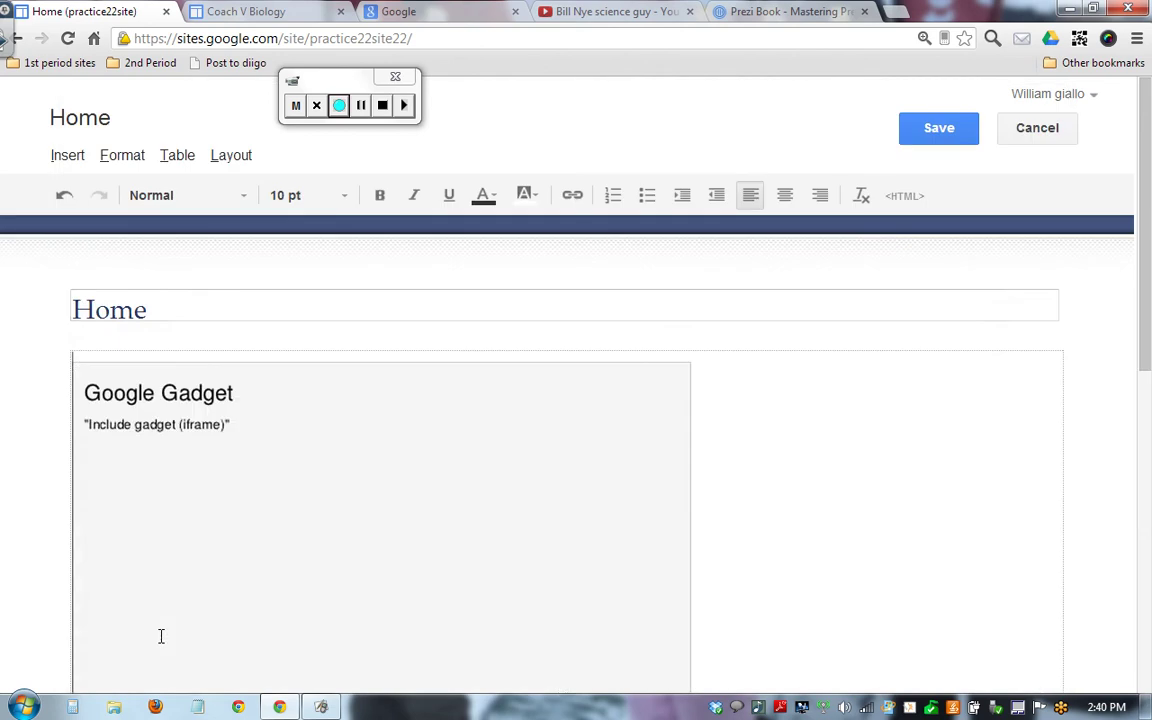
left_click(959, 131)
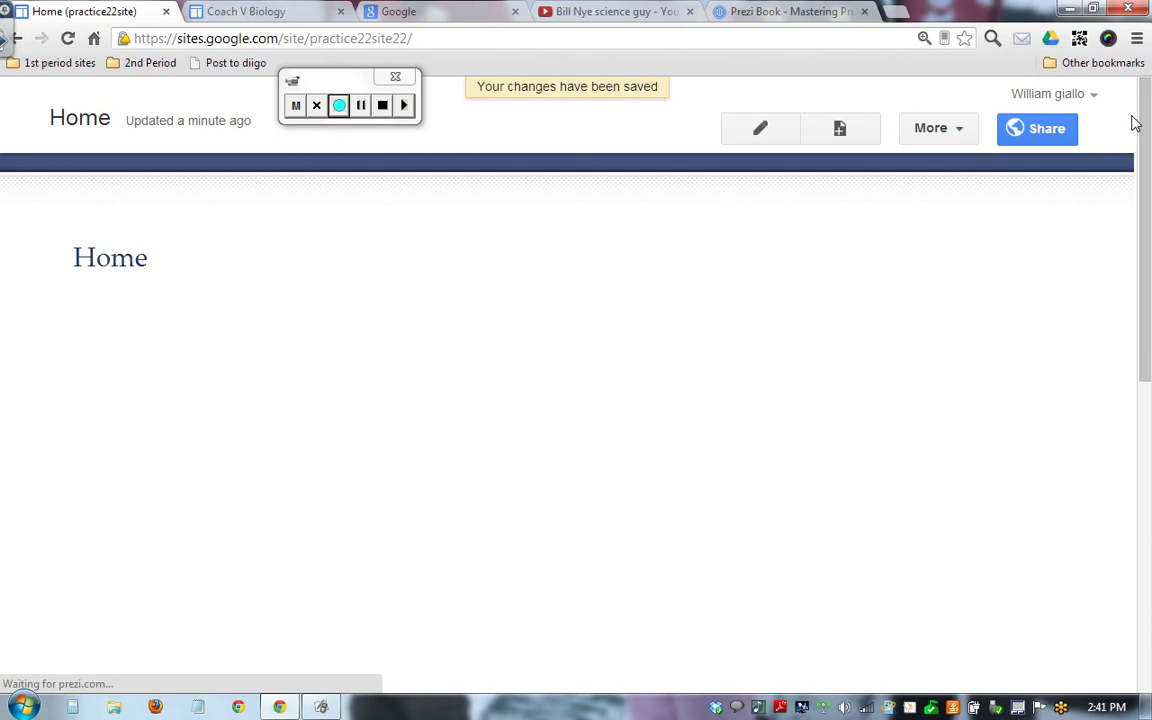
left_click_drag(1149, 127, 1149, 209)
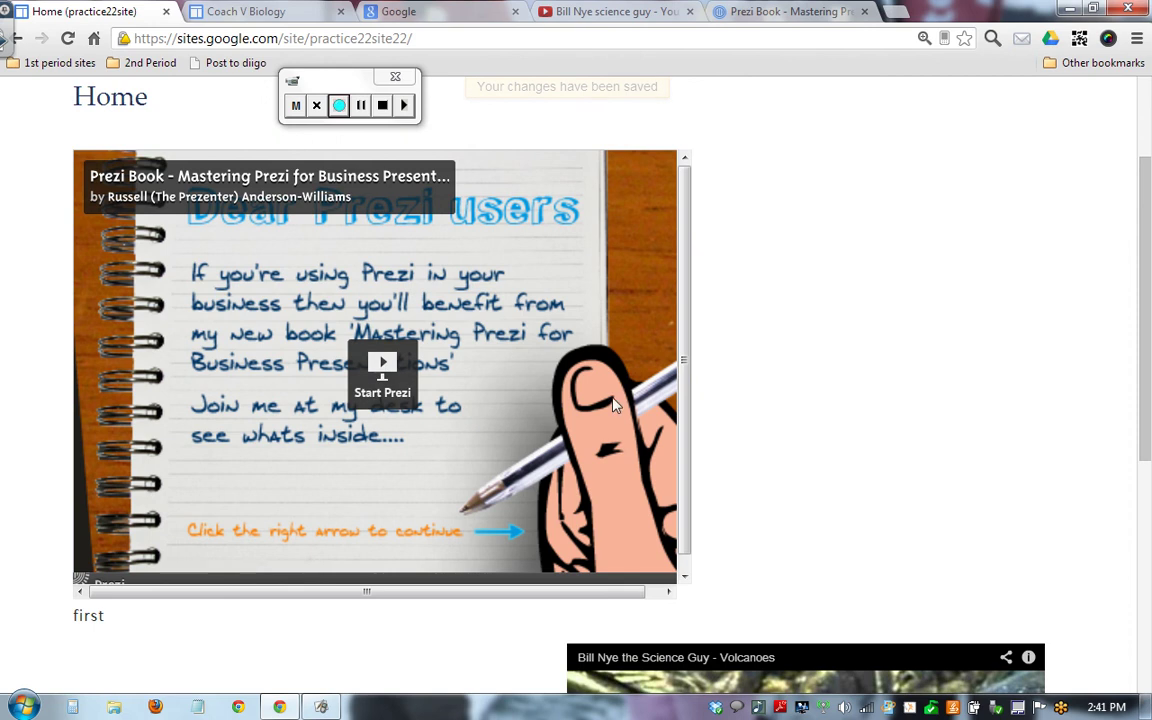
left_click_drag(1149, 283, 1149, 320)
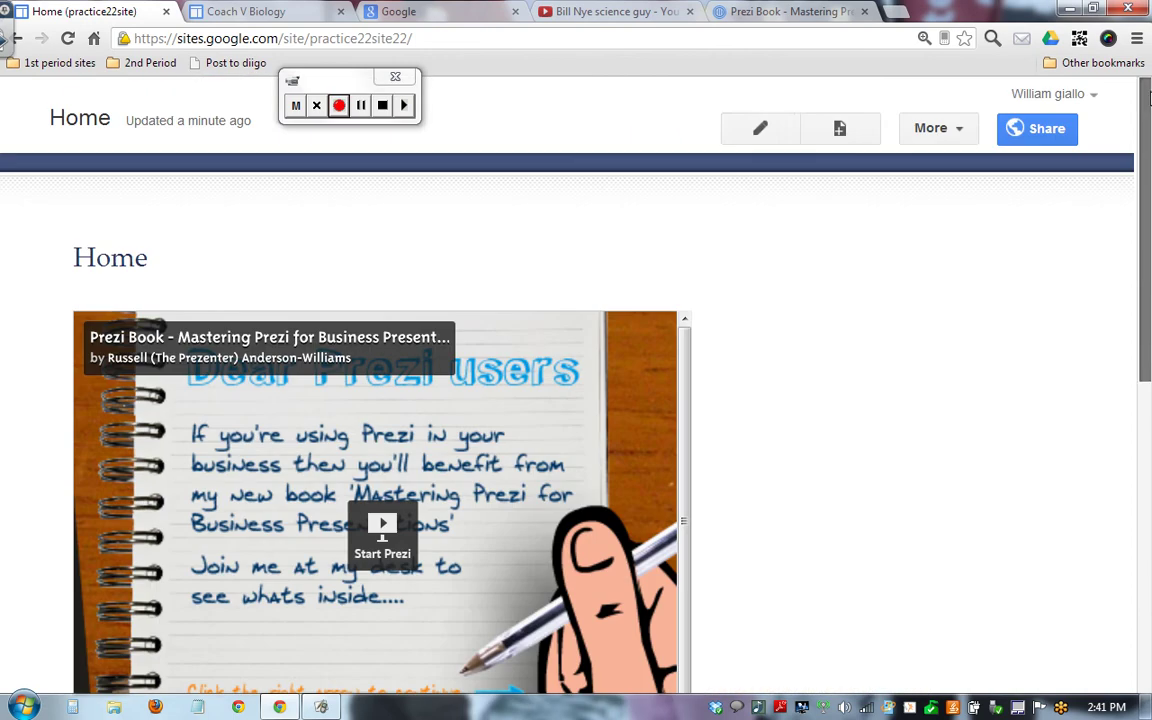
Remove the Google Gadget placeholder and add 'Site 3' as the third line.
left_click(760, 128)
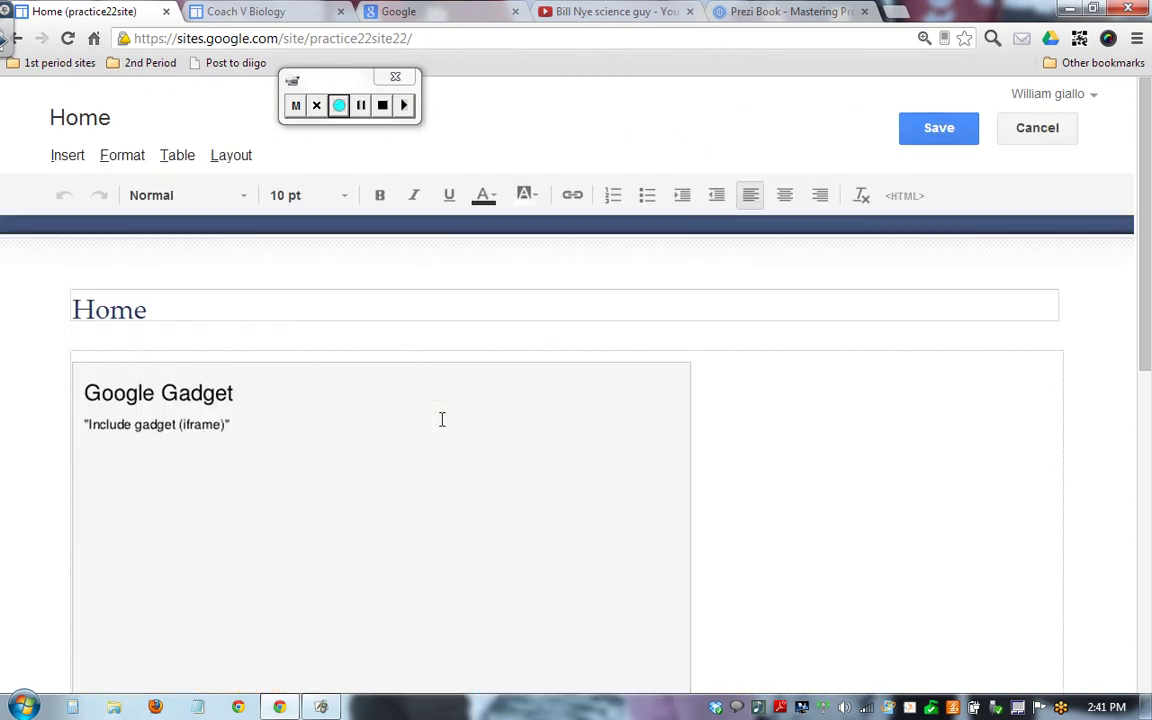
left_click(441, 419)
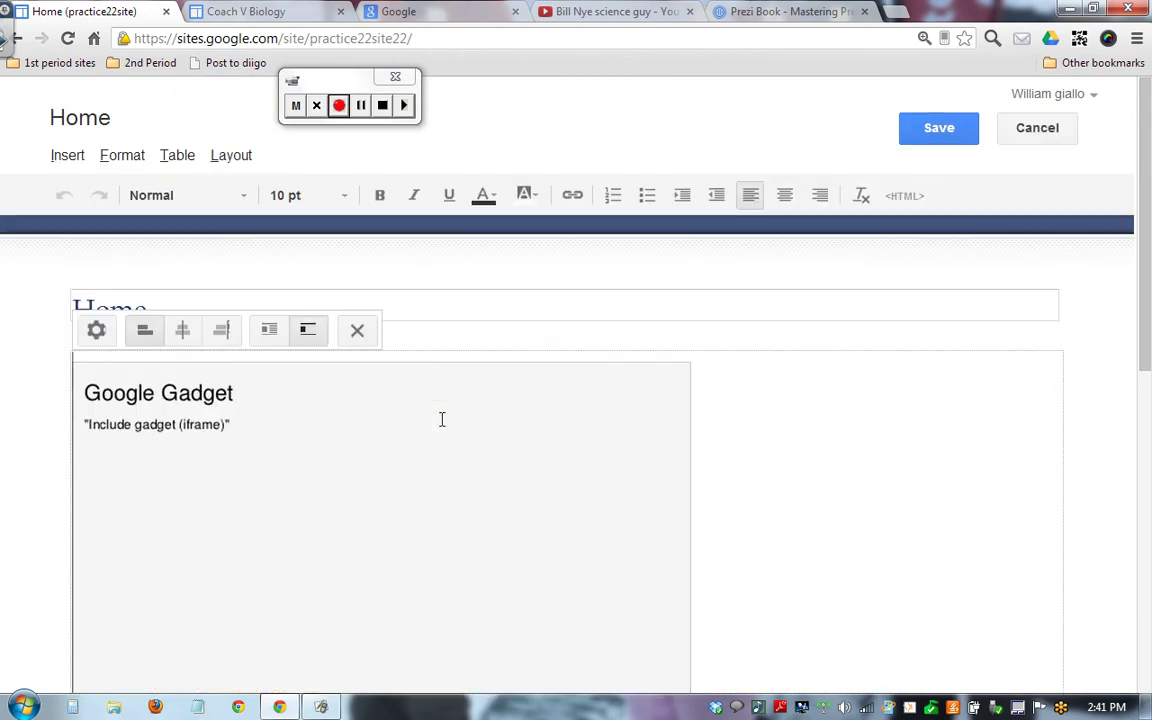
left_click(352, 342)
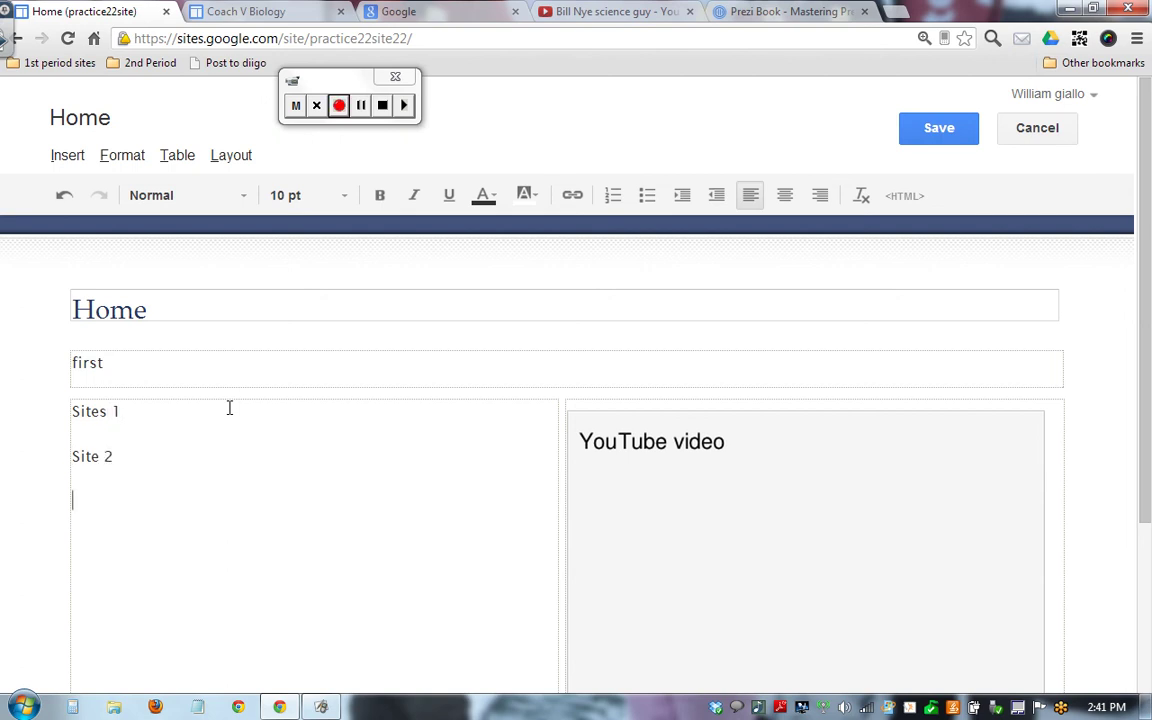
type("3")
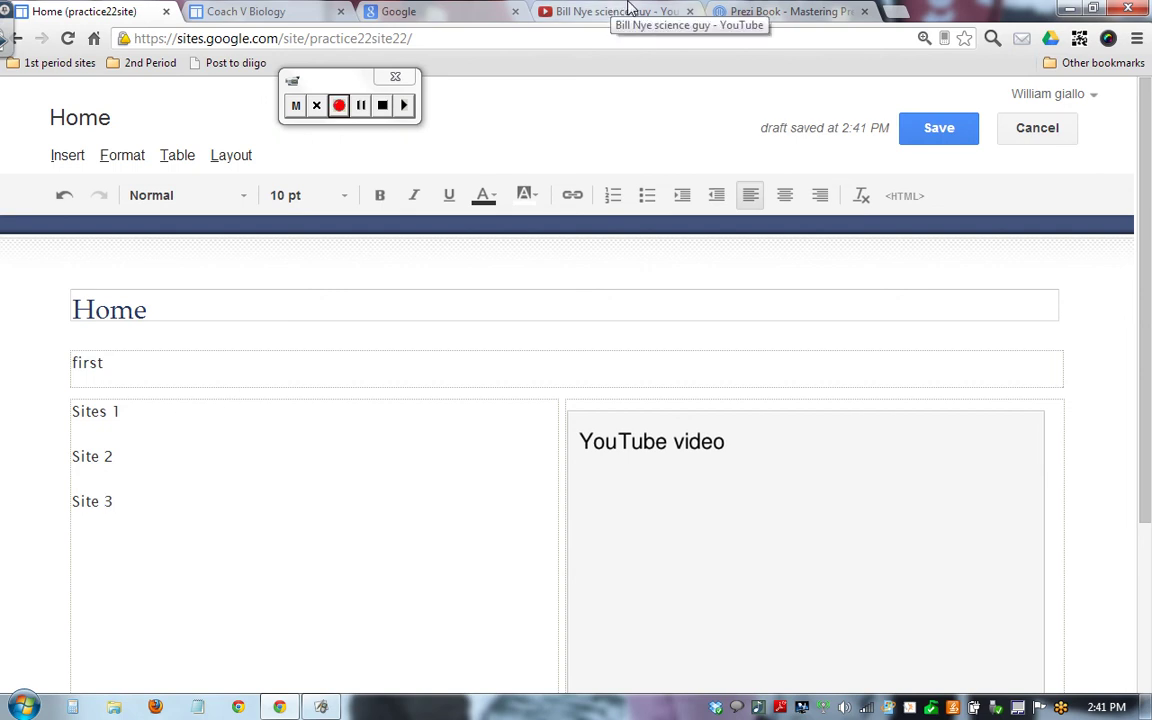
Close the Prezi tab and load the NOVA site (nova.com) in the Bill Nye YouTube tab.
middle_click(777, 12)
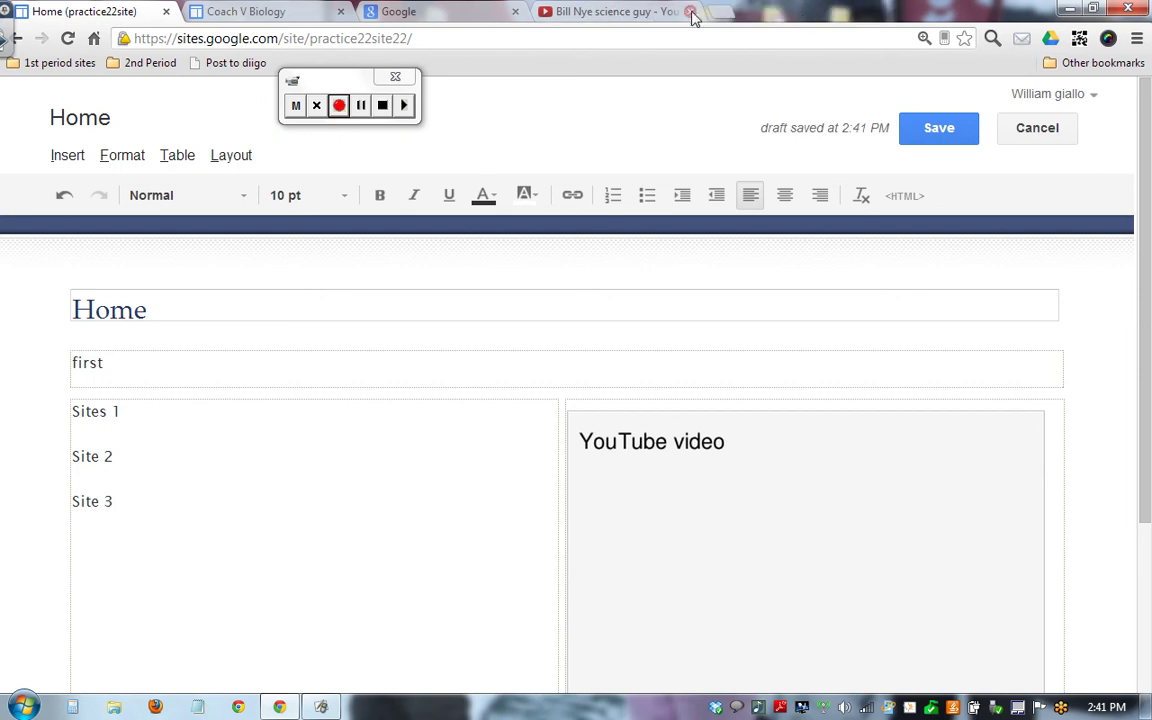
left_click(615, 12)
left_click(638, 45)
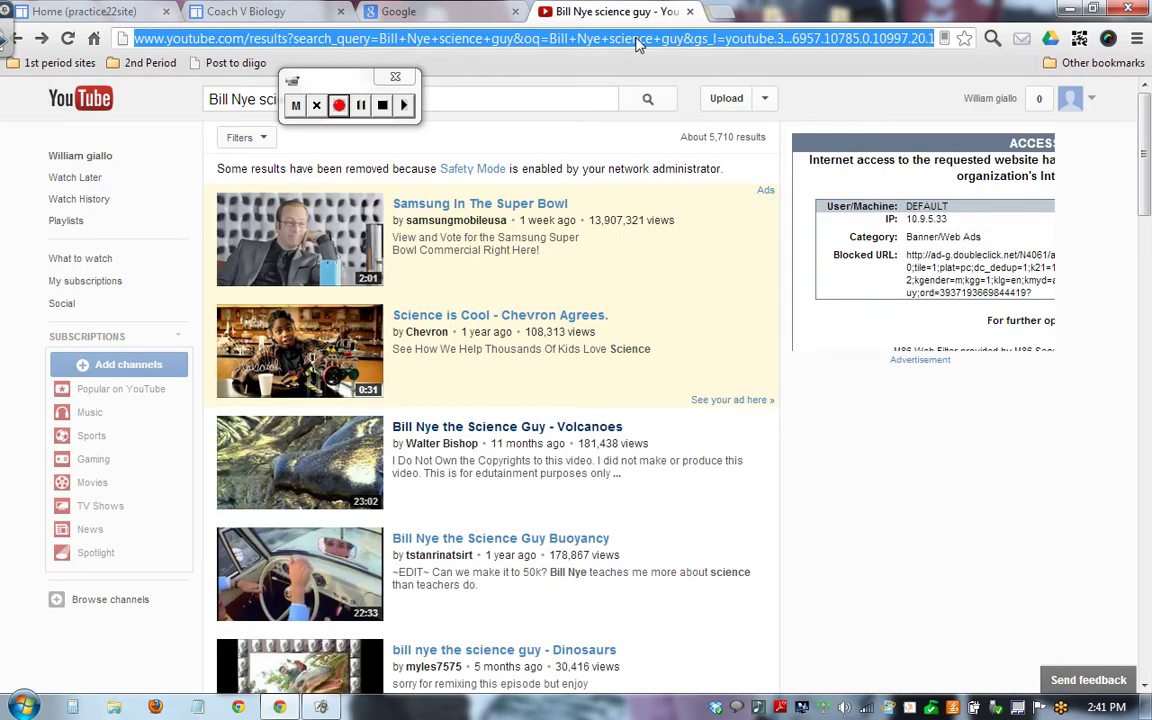
type("nova.com")
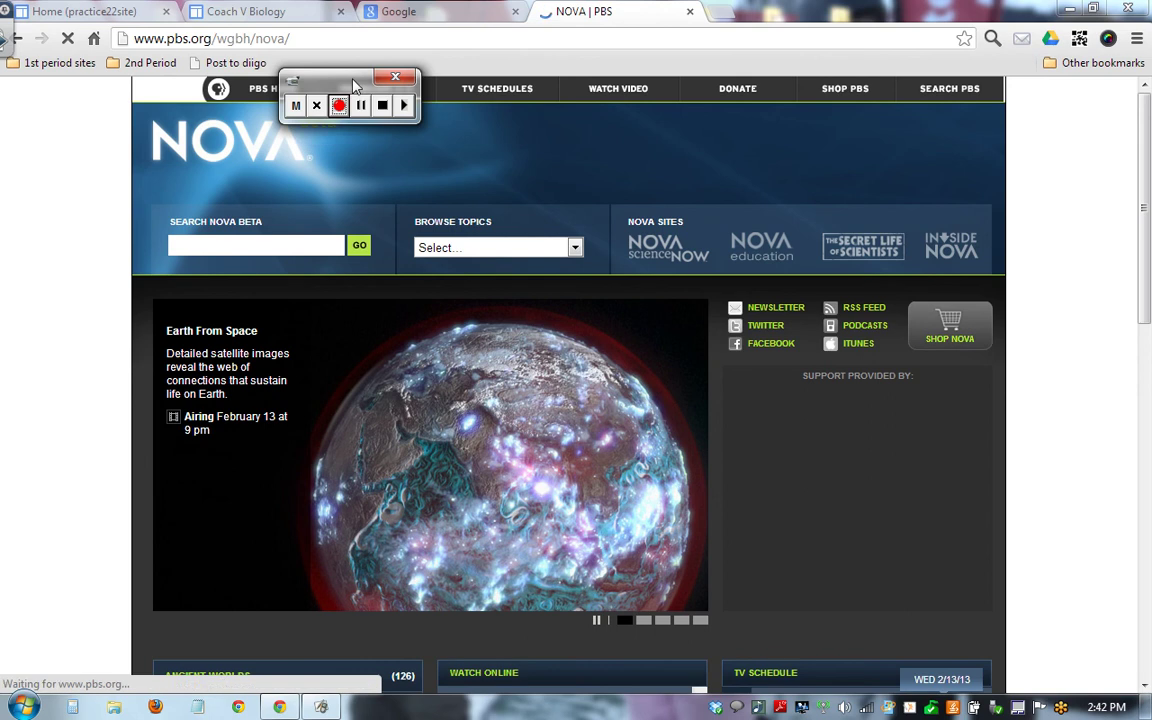
left_click_drag(347, 84, 45, 58)
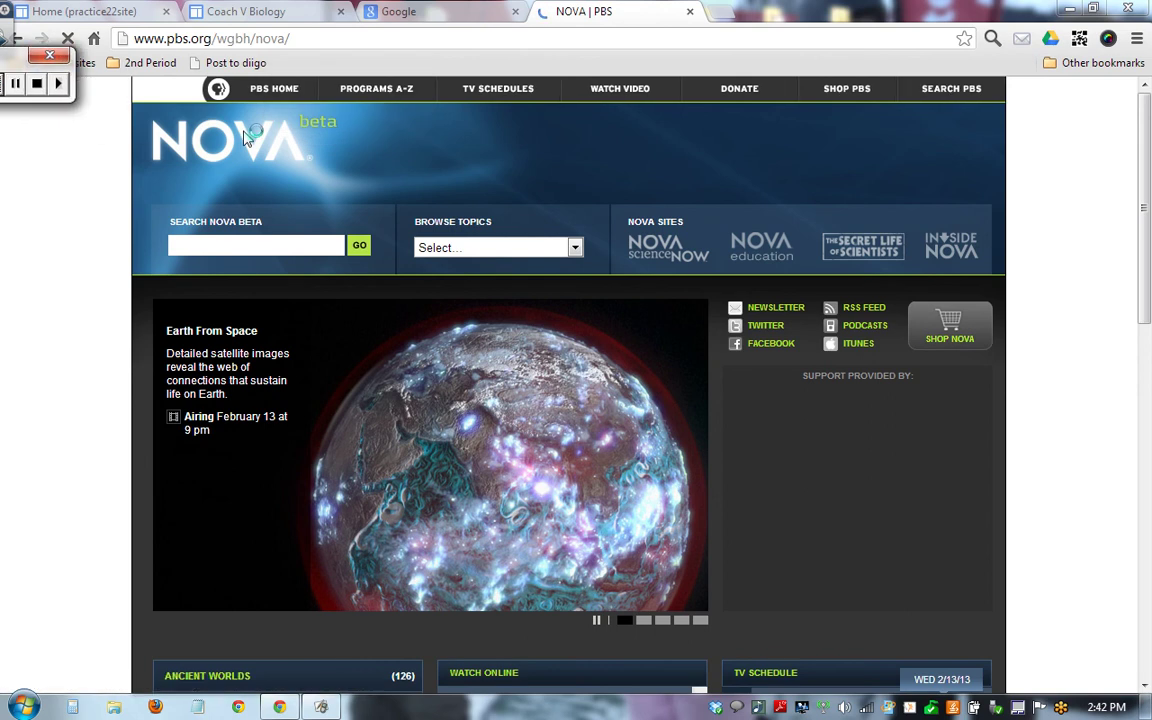
left_click(255, 38)
right_click(255, 38)
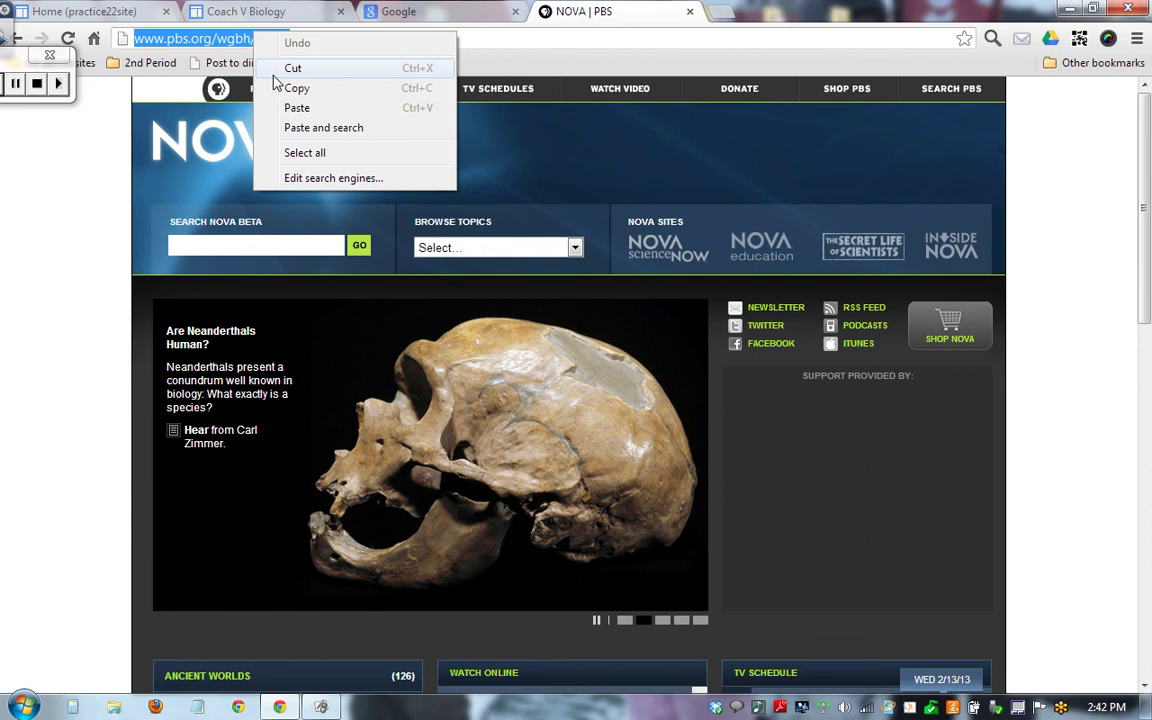
left_click(512, 50)
left_click_drag(319, 40, 123, 40)
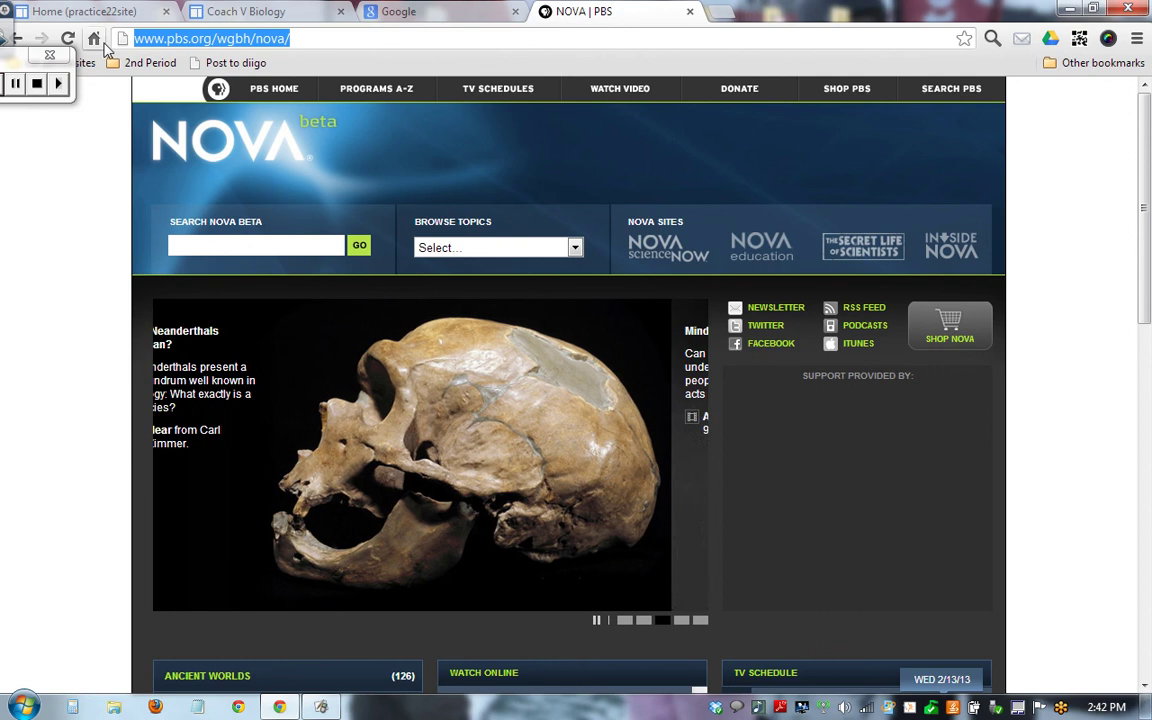
right_click(215, 44)
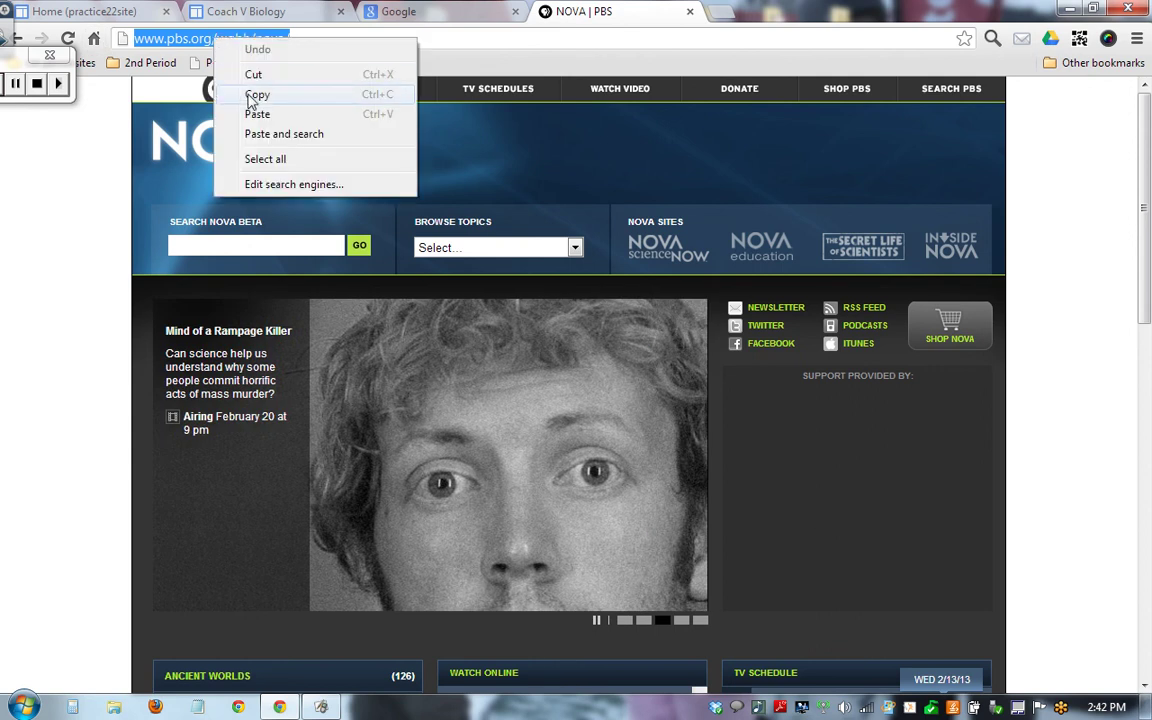
left_click(252, 96)
left_click(85, 10)
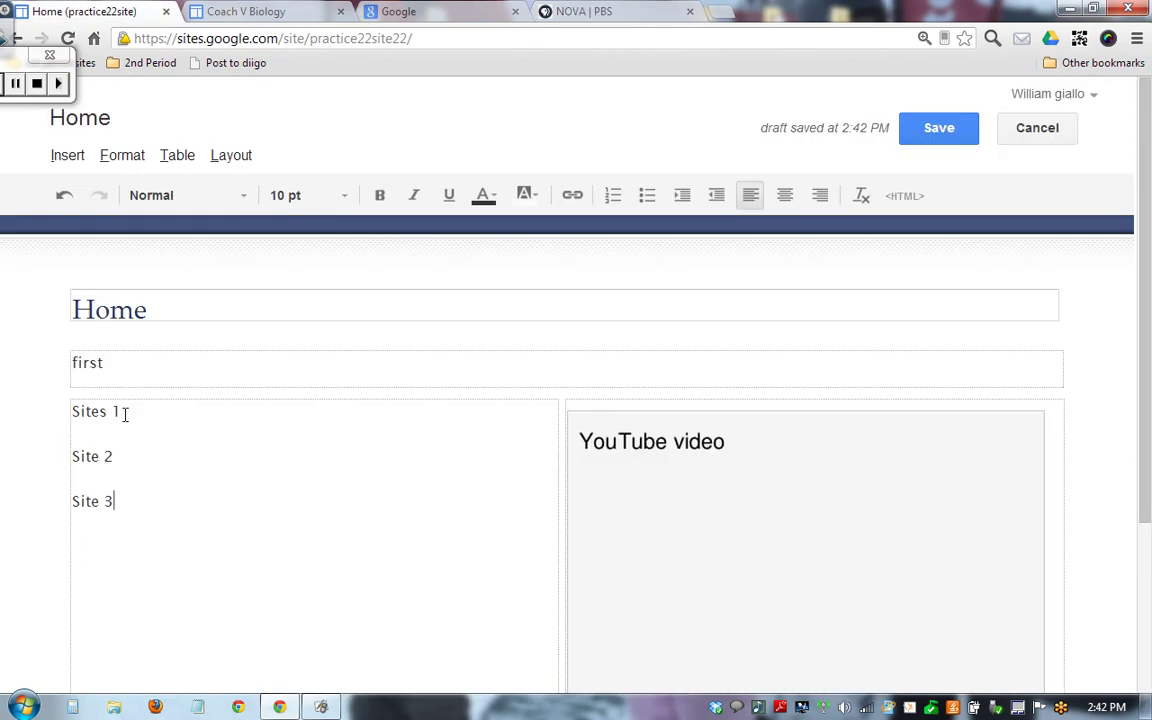
Paste the copied NOVA address as the web-address link on 'Sites 1', opening in a new window.
left_click_drag(118, 411, 70, 411)
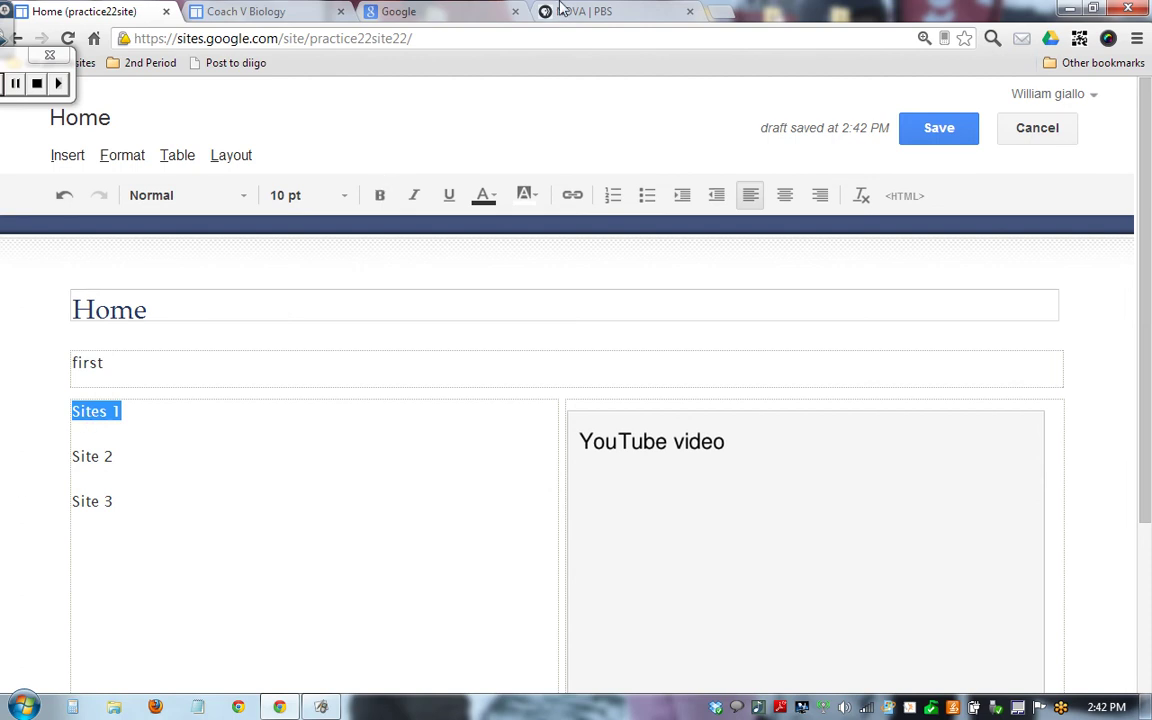
left_click(573, 196)
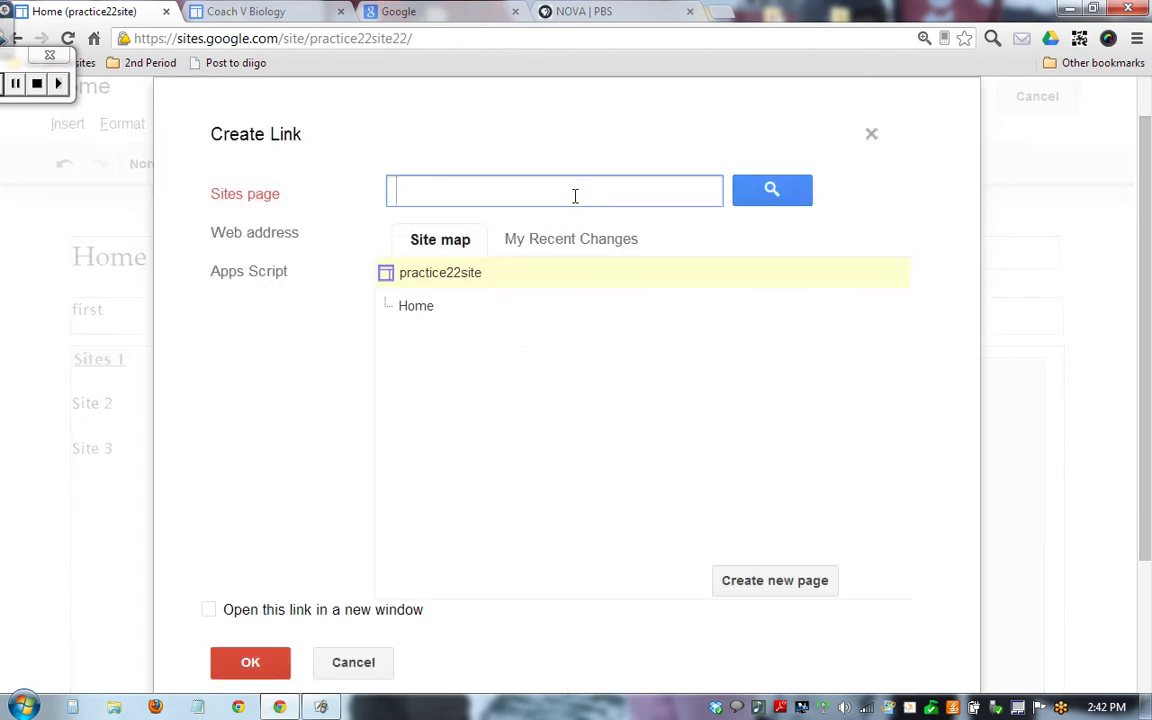
left_click(268, 235)
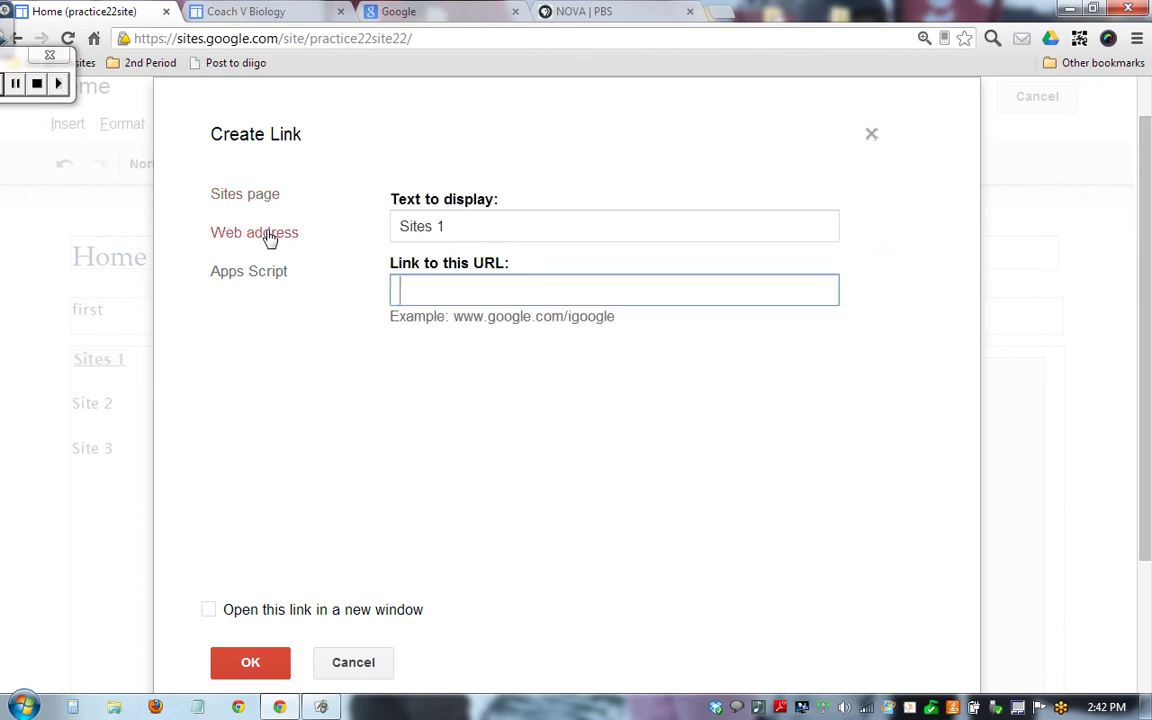
right_click(459, 287)
left_click(501, 382)
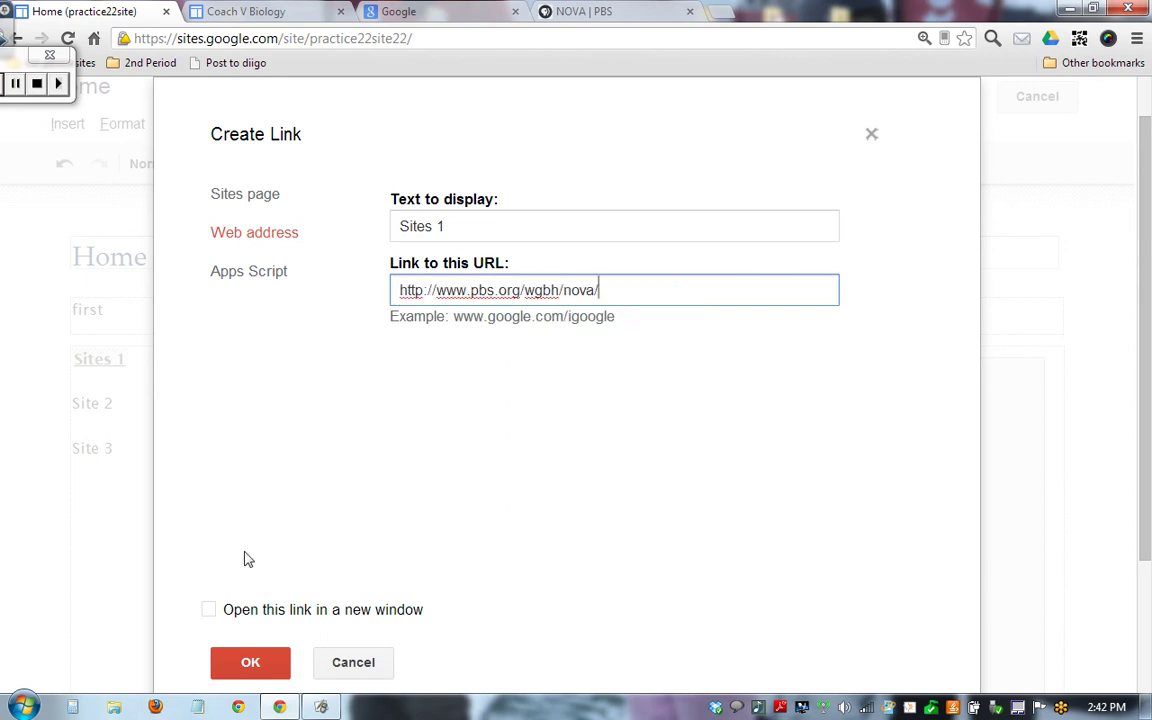
left_click(209, 612)
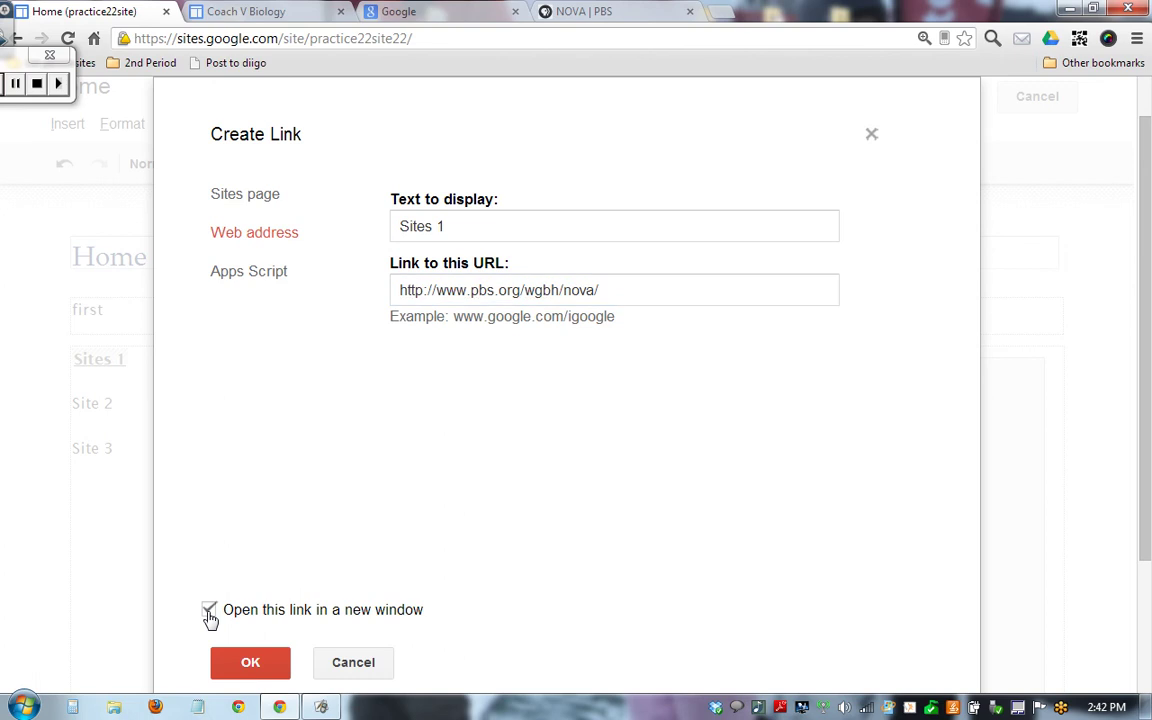
left_click(251, 664)
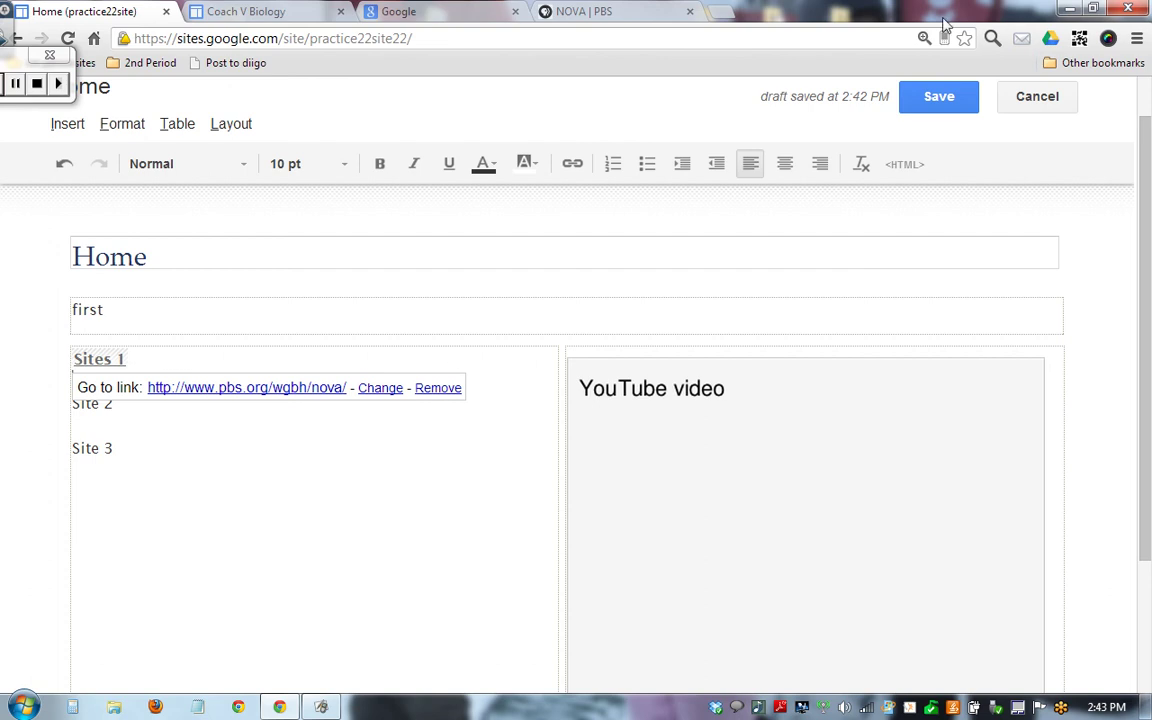
Save the Home page and close the NOVA | PBS, Google and Coach V Biology tabs.
left_click(936, 100)
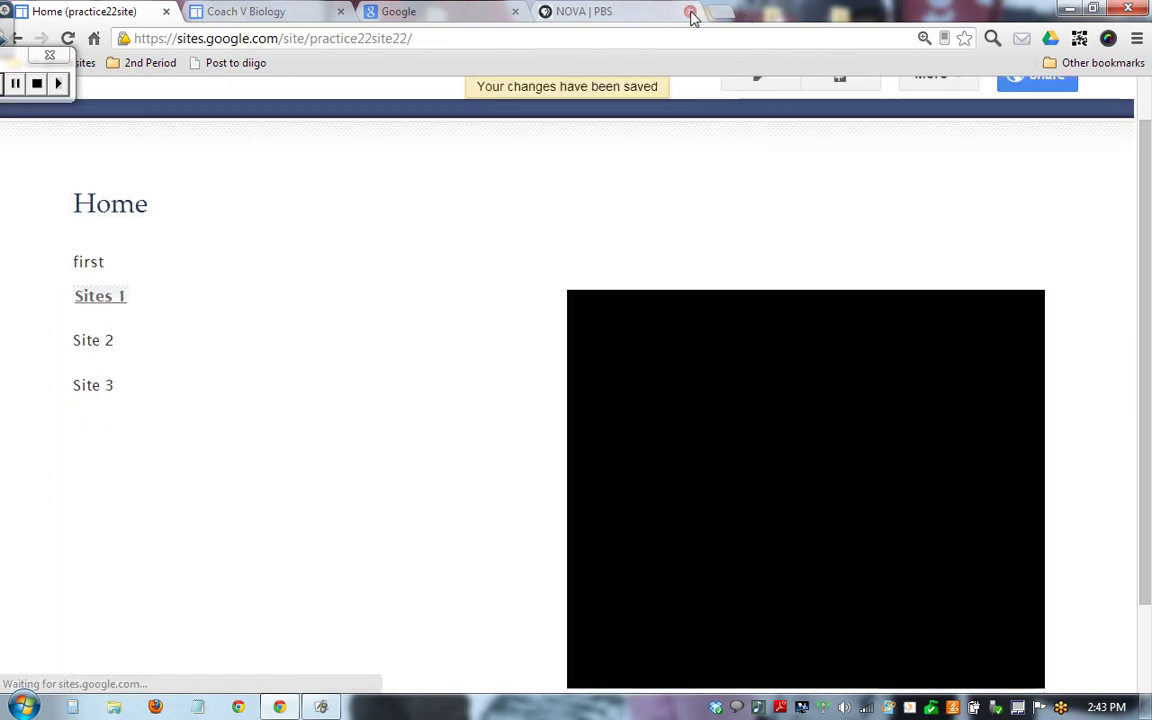
left_click(690, 11)
left_click(515, 11)
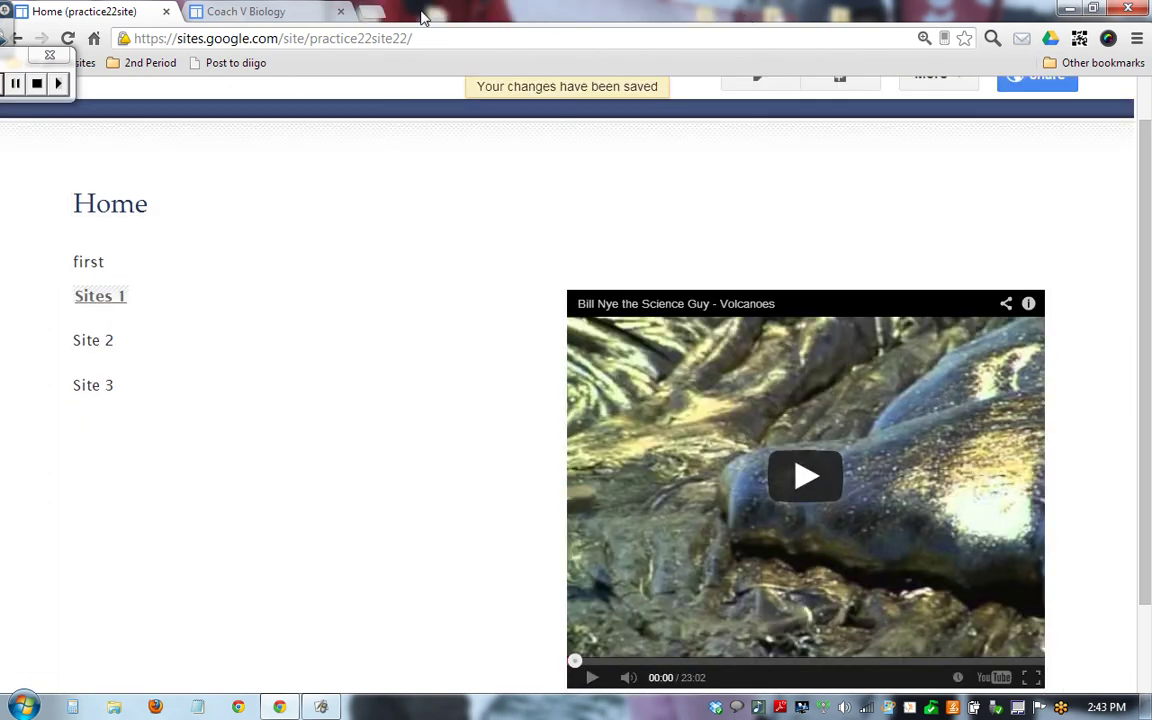
left_click(341, 12)
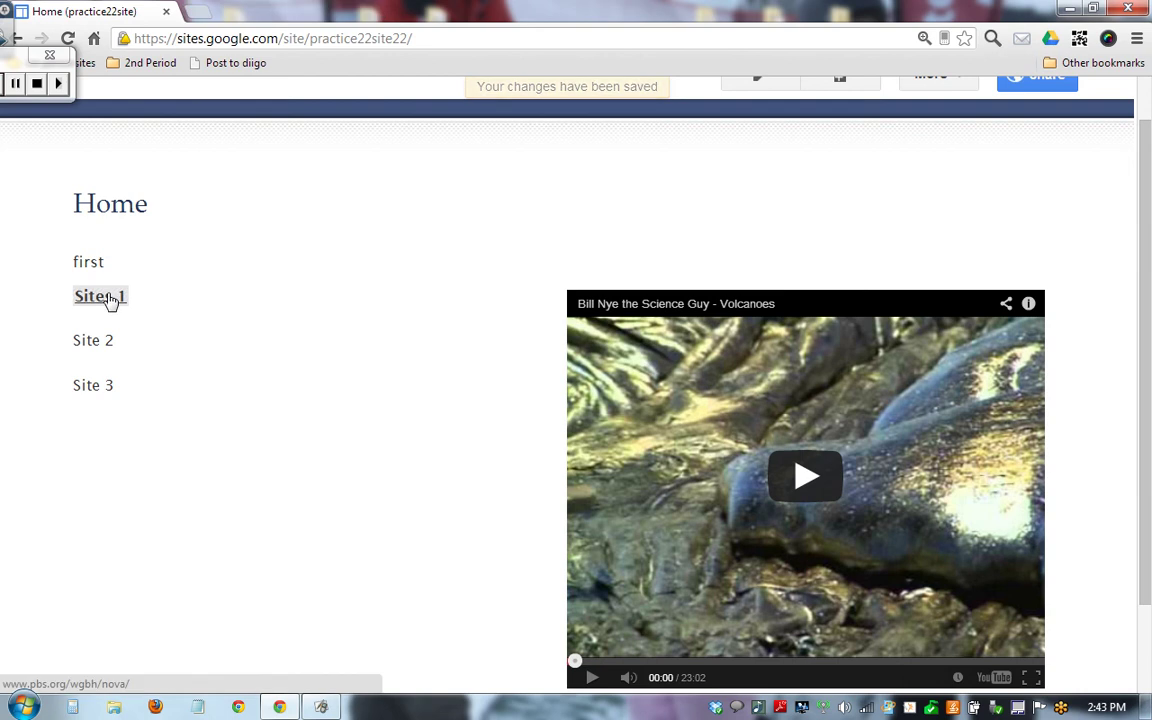
Test that the 'Sites 1' link opens NOVA | PBS, then return to the Home page tab.
left_click(100, 297)
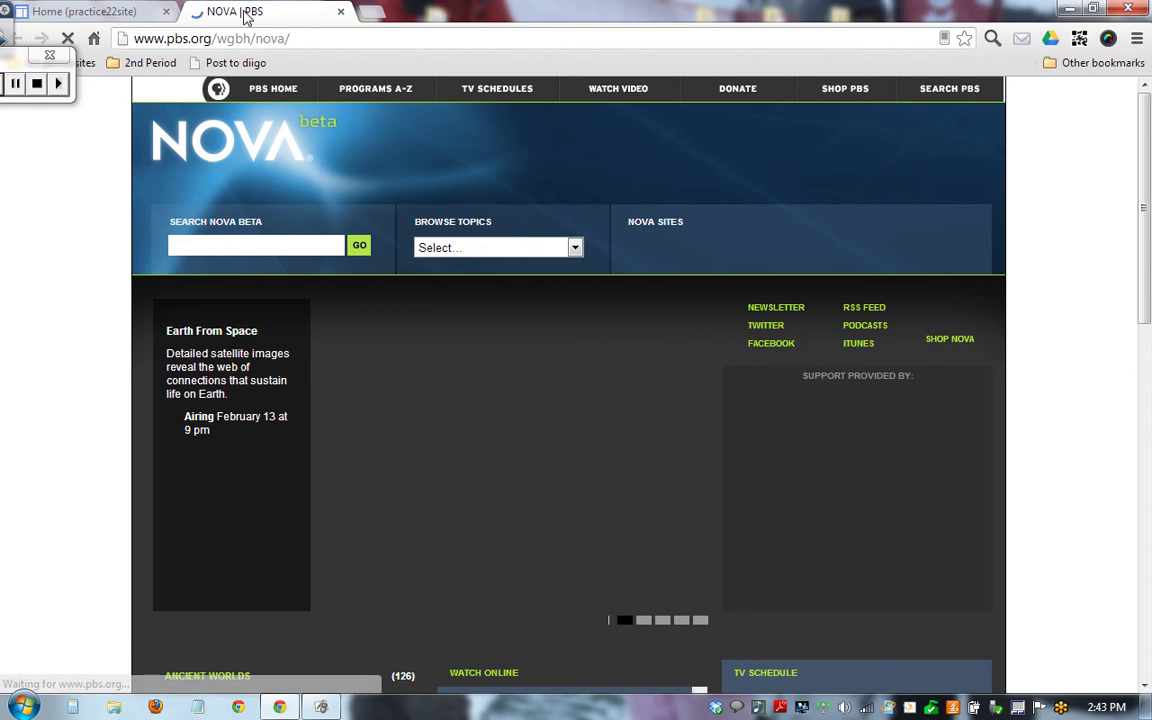
left_click(90, 11)
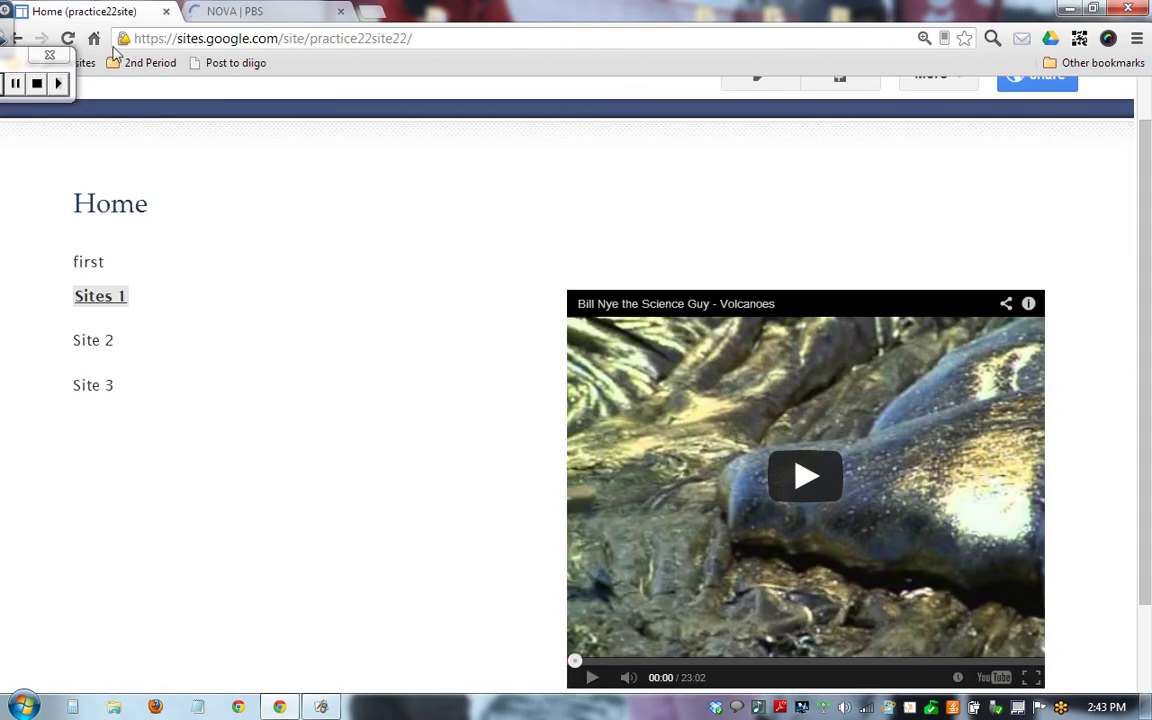
left_click_drag(12, 68, 590, 15)
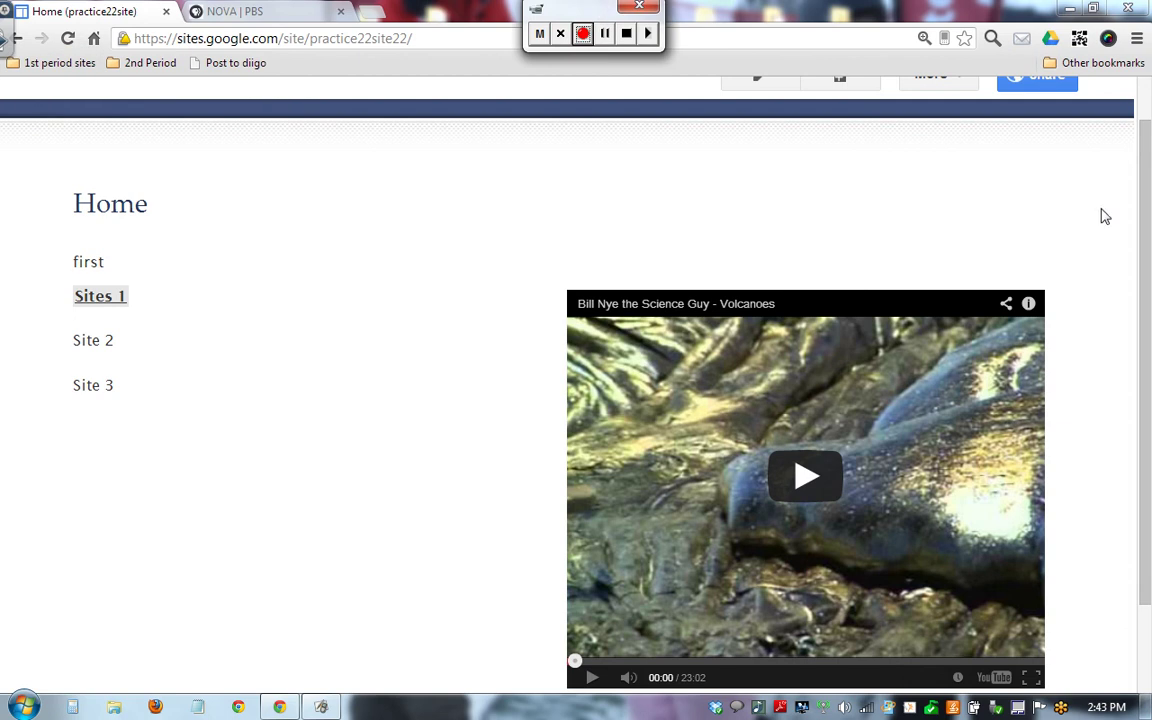
scroll(1146, 254, "up", 1)
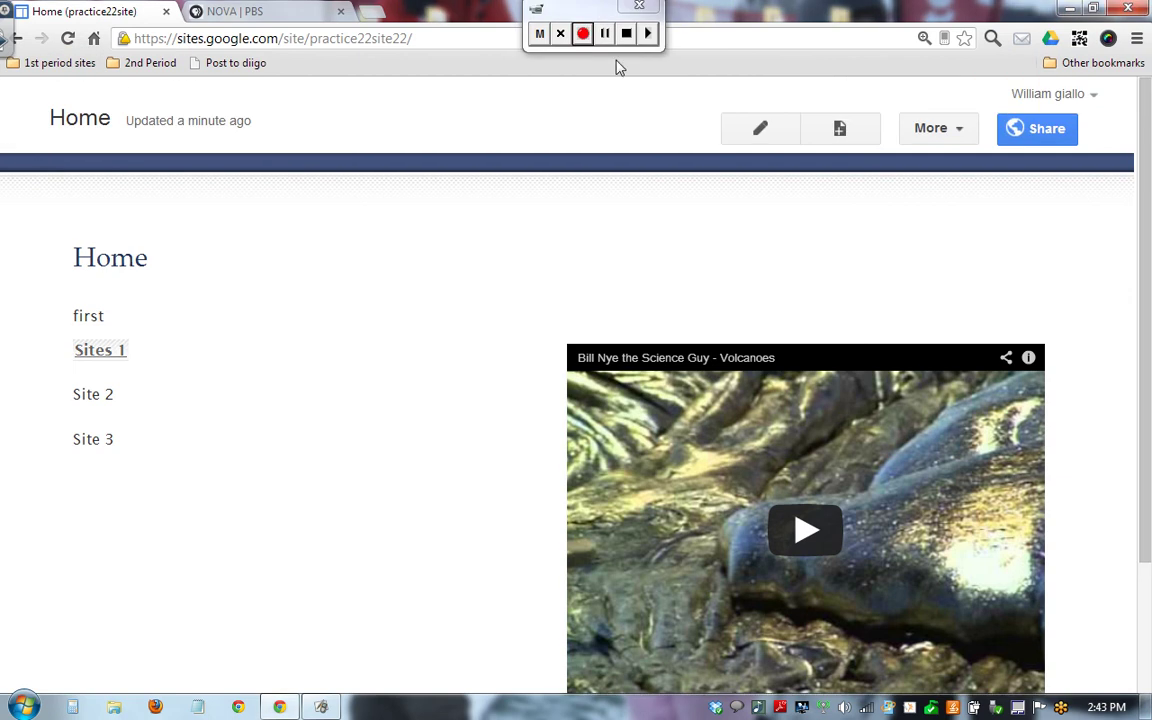
left_click_drag(577, 15, 707, 33)
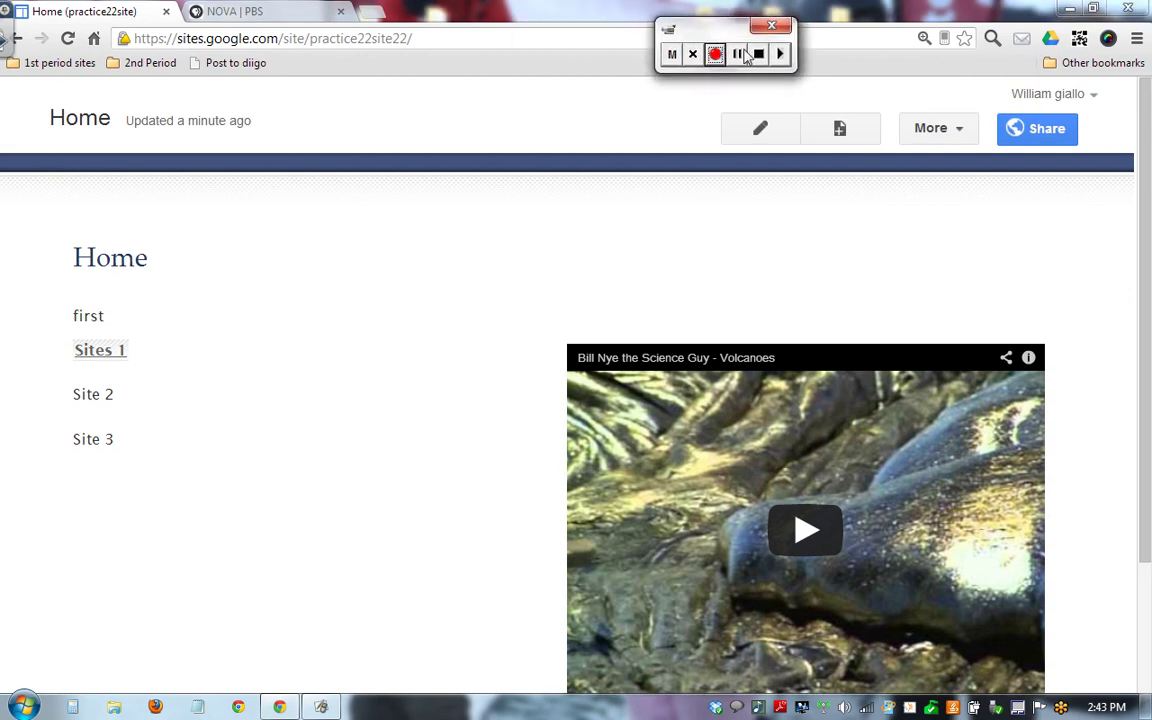